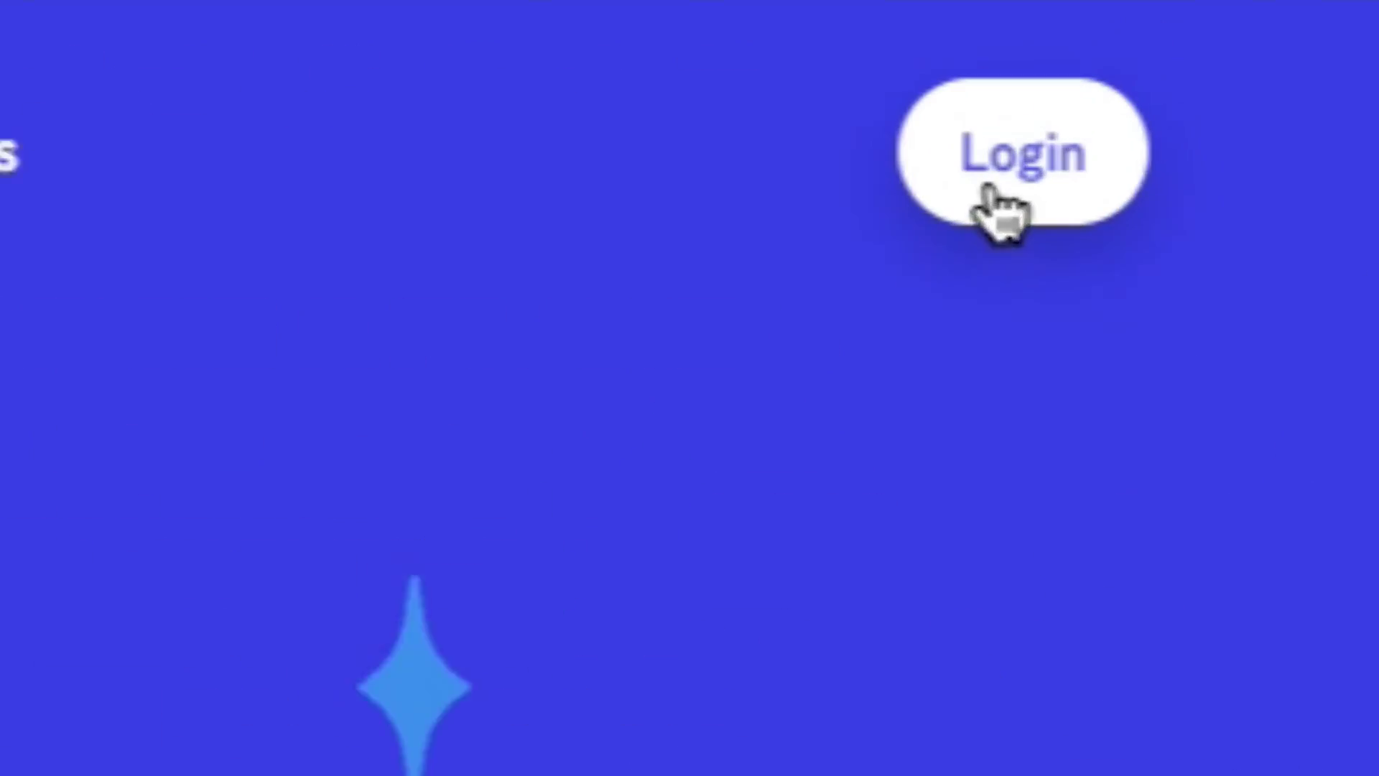
- Go from the Discord homepage to the account login page
click(1171, 36)
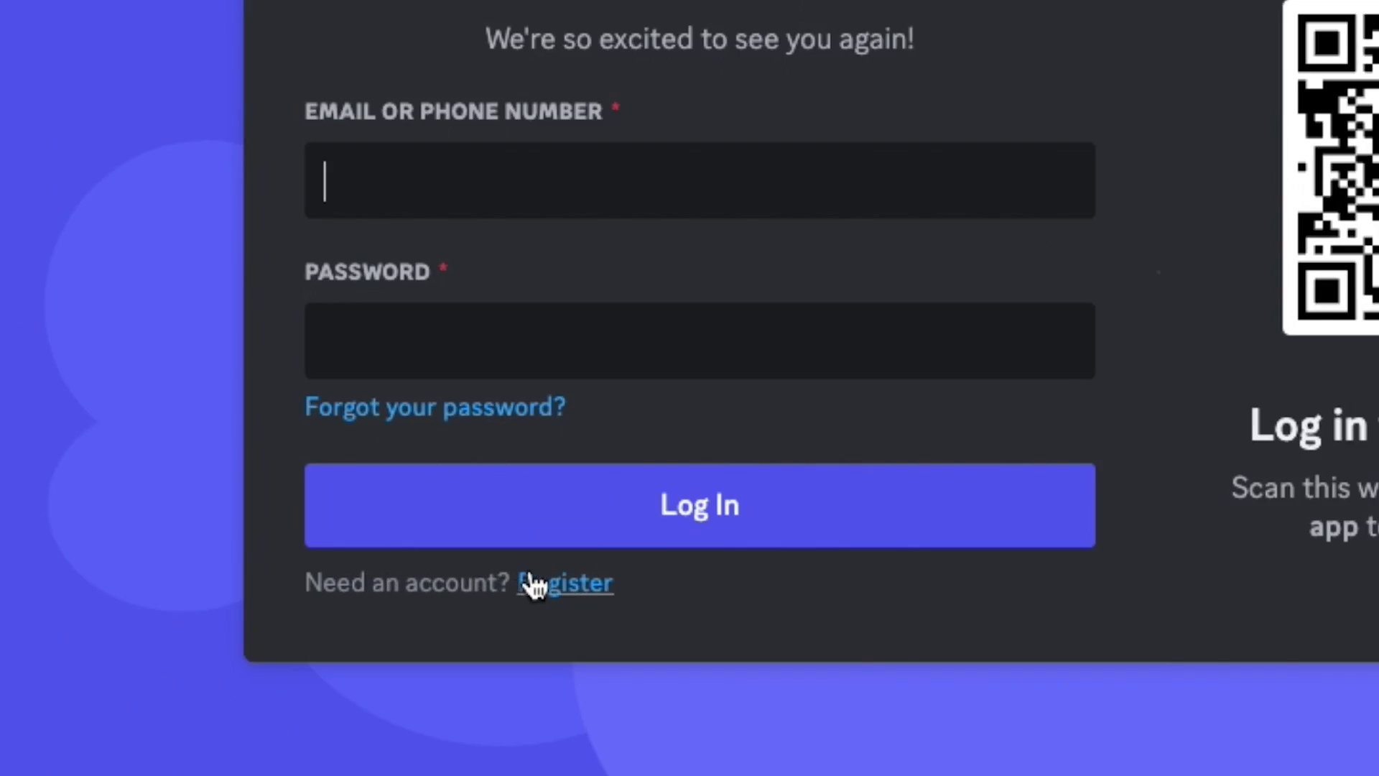
- Register a new Discord account with its details, then sign in on the Midjourney site
click(532, 585)
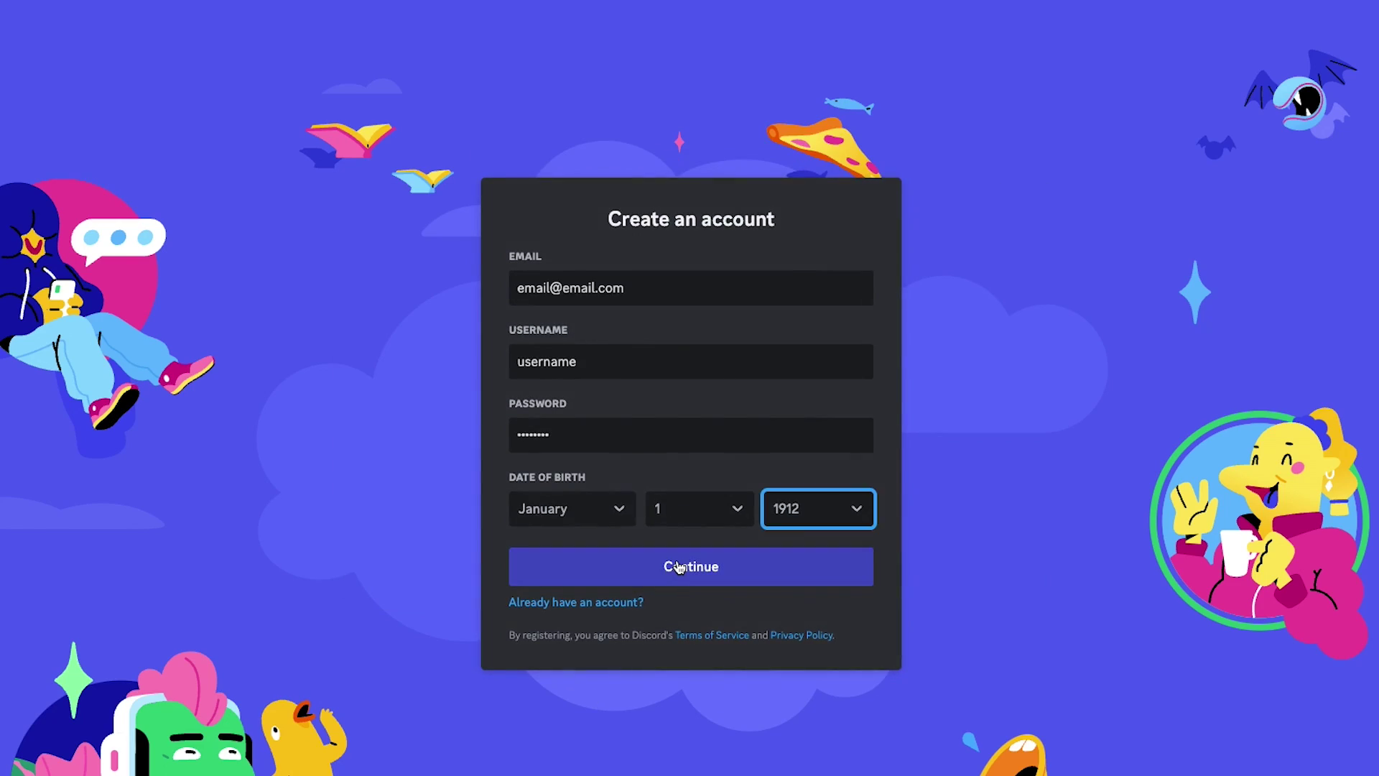
click(678, 562)
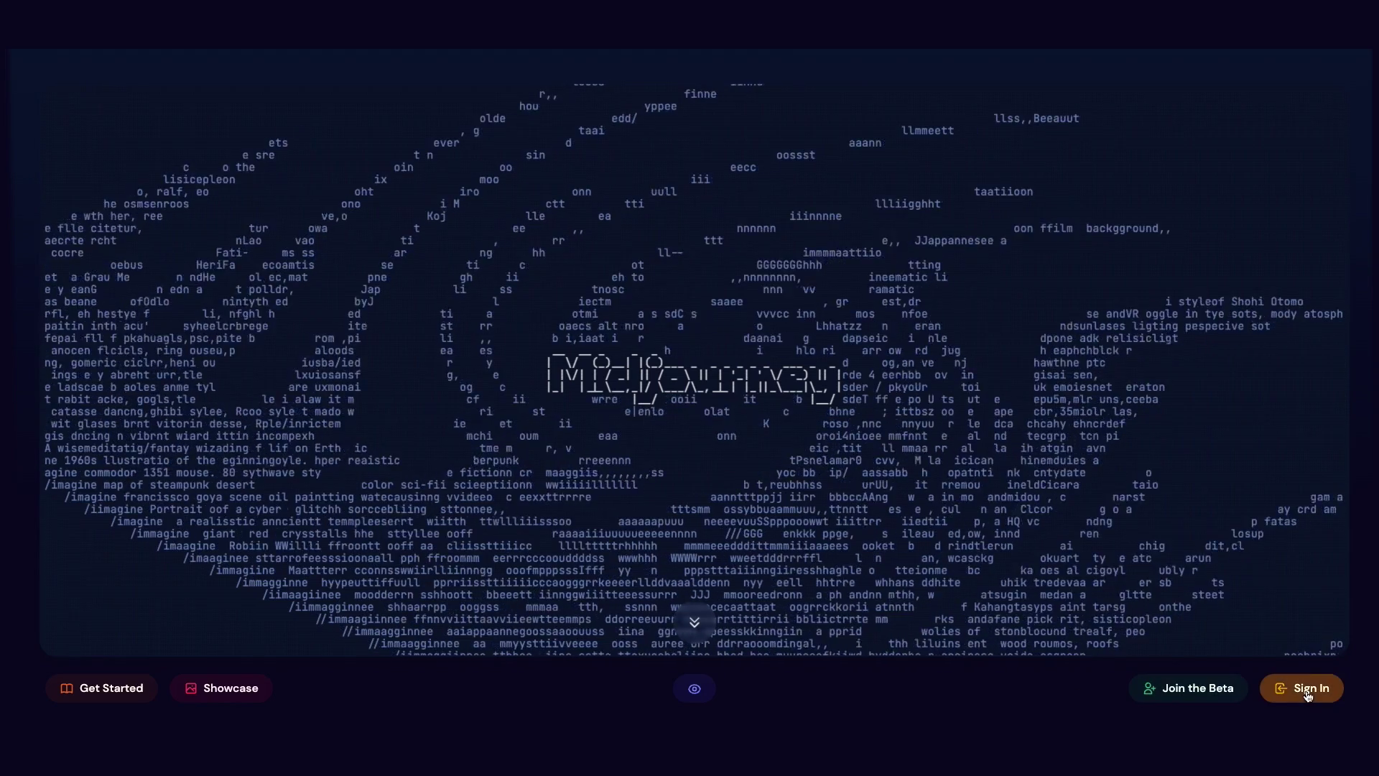
click(1308, 690)
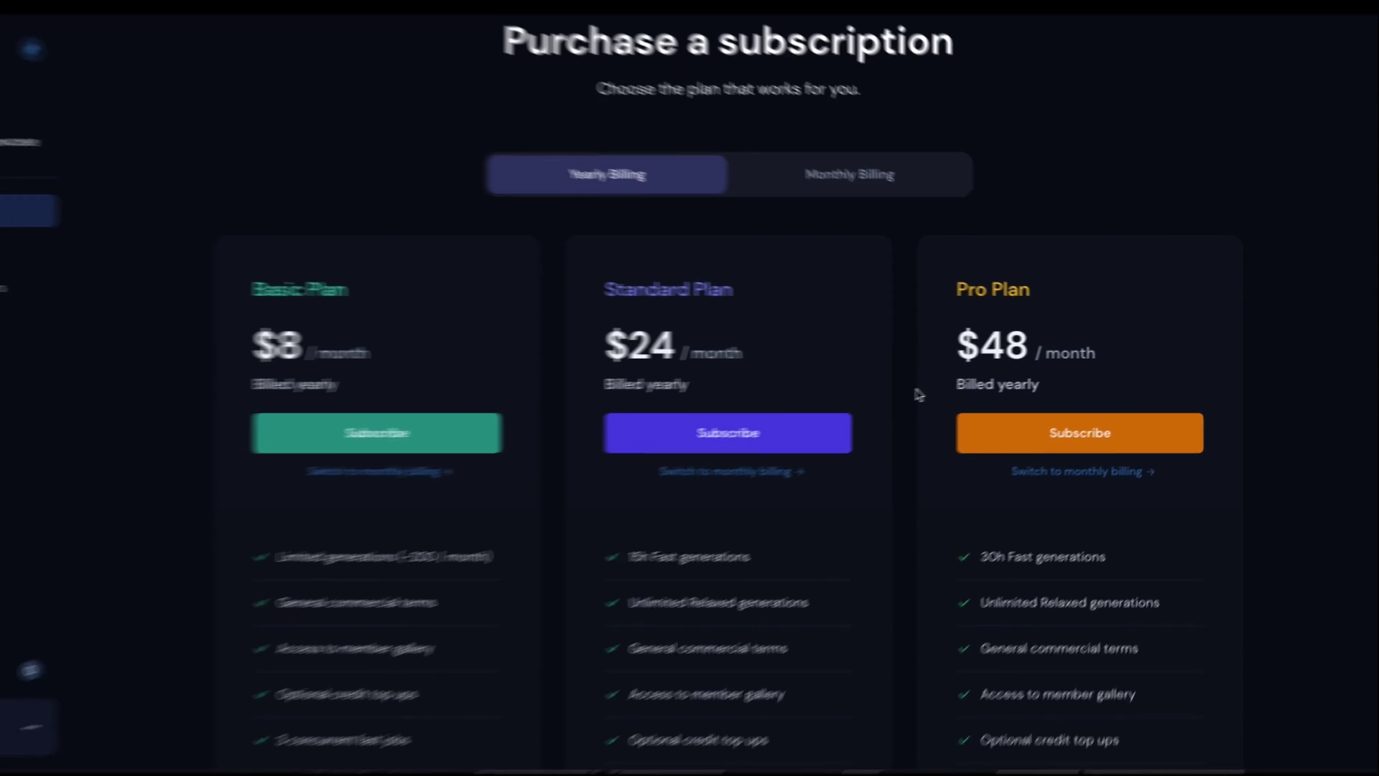
- Show Midjourney plans with monthly billing and subscribe to the $10 Basic Plan
click(831, 167)
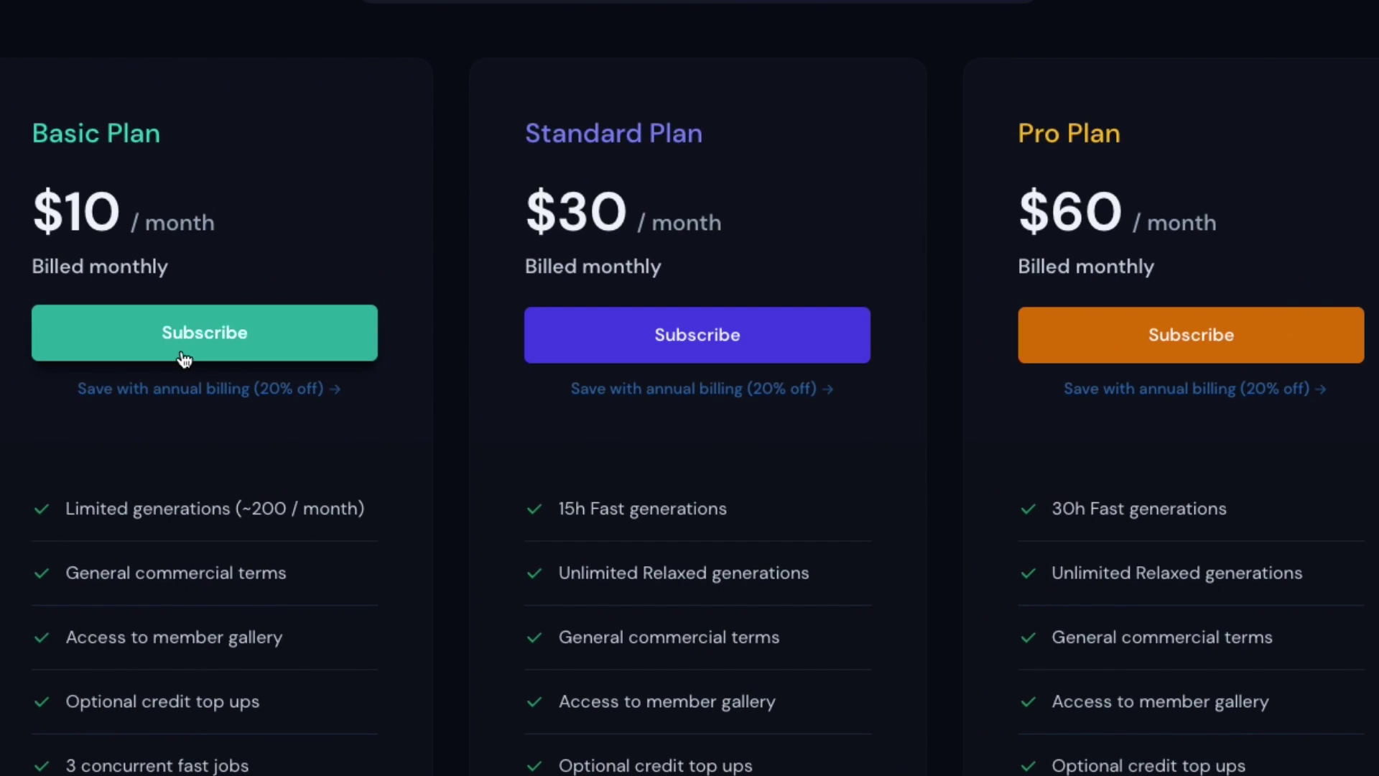
click(184, 357)
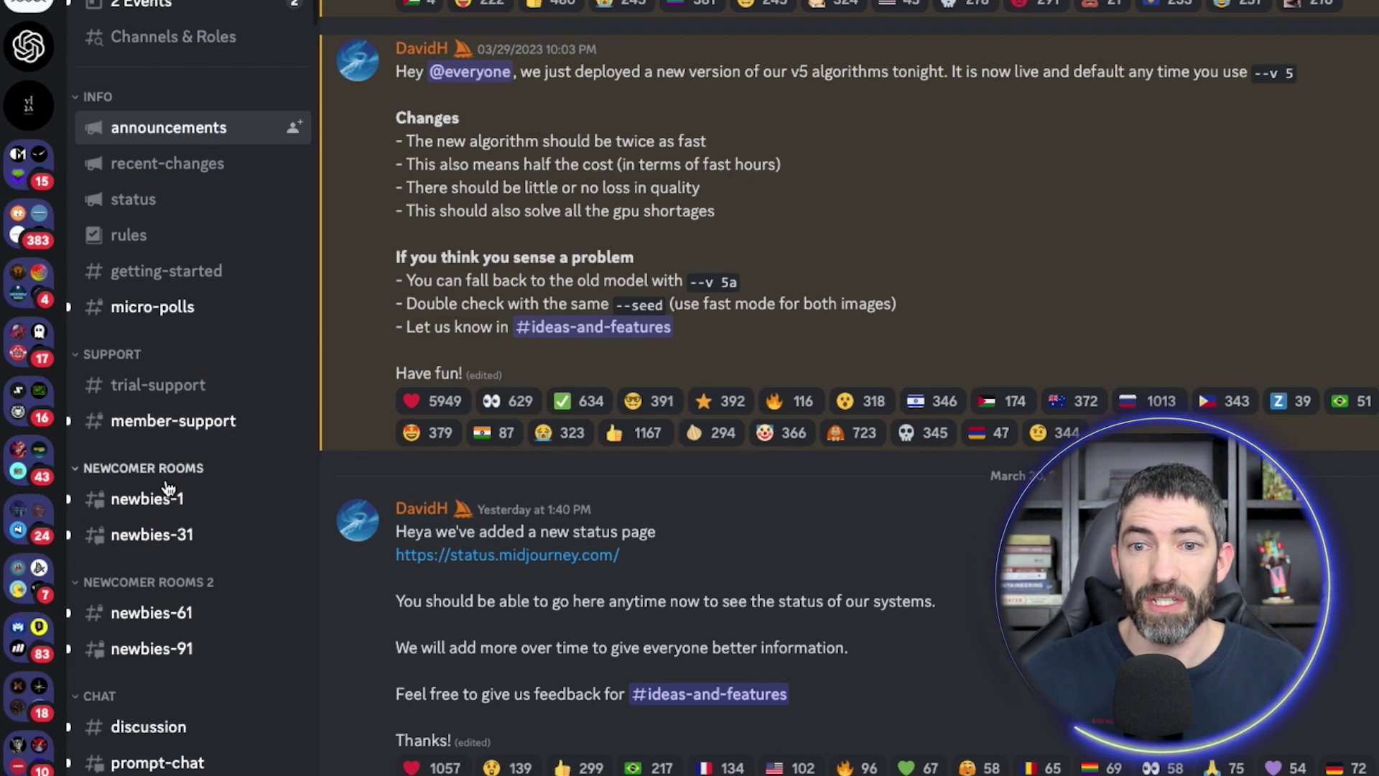
- Open the newbies-1 channel and scroll through other users' generated image grids
mouse_move(164, 503)
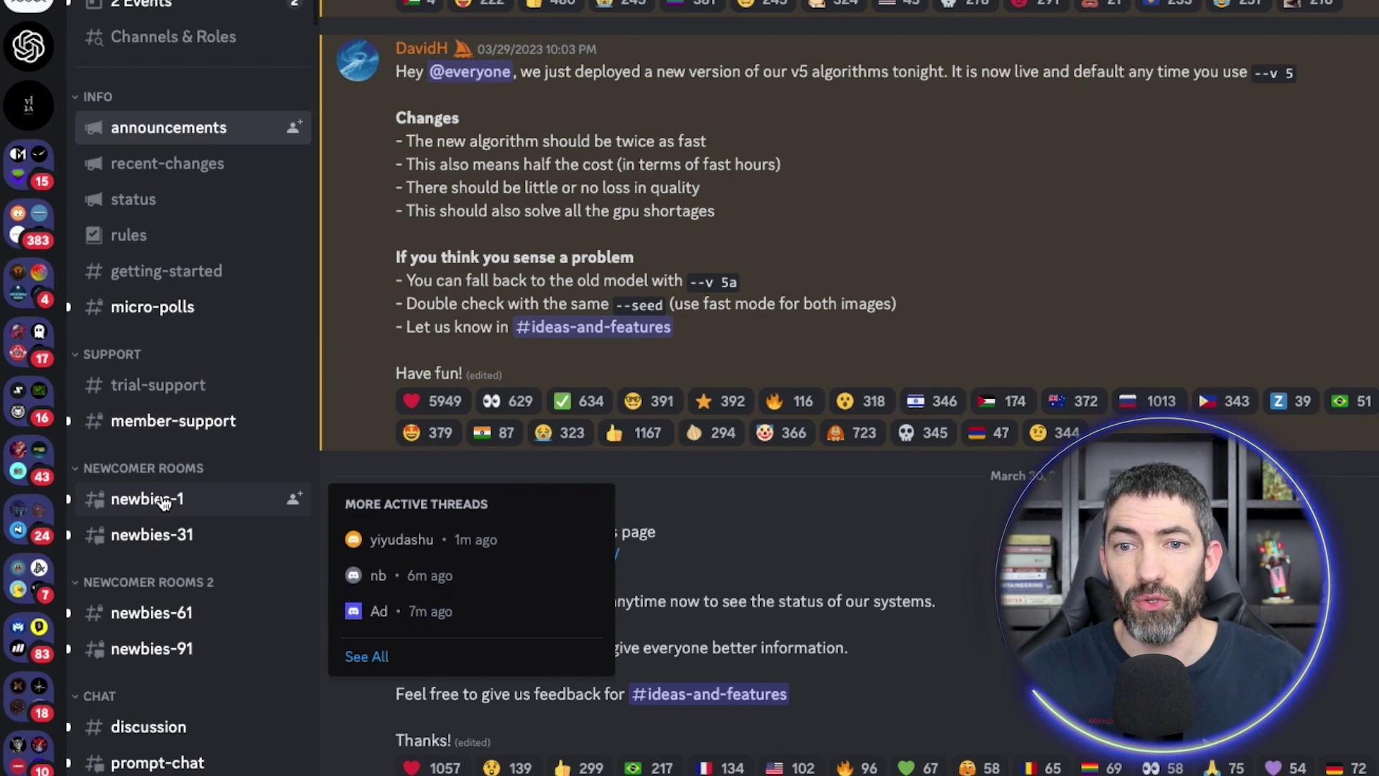
click(164, 503)
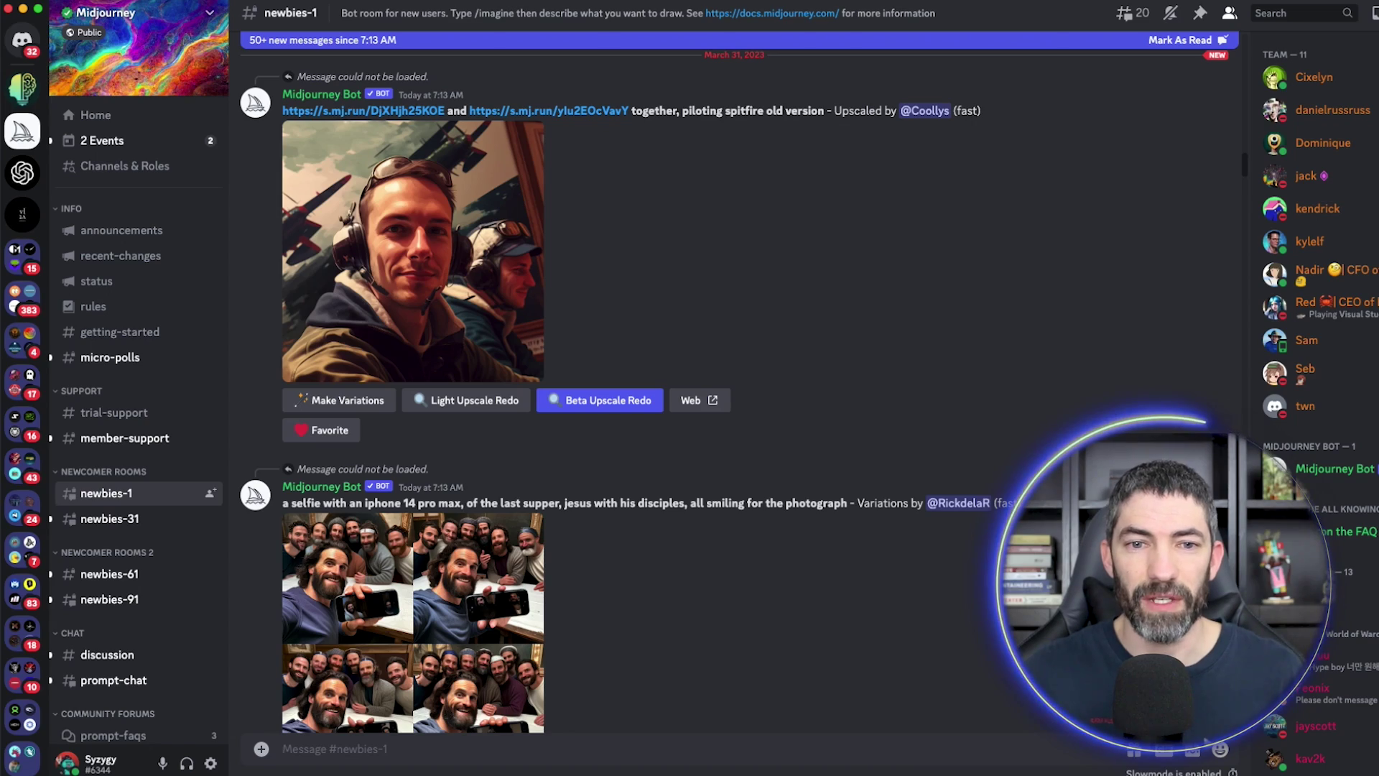
scroll(488, 388, down, 15)
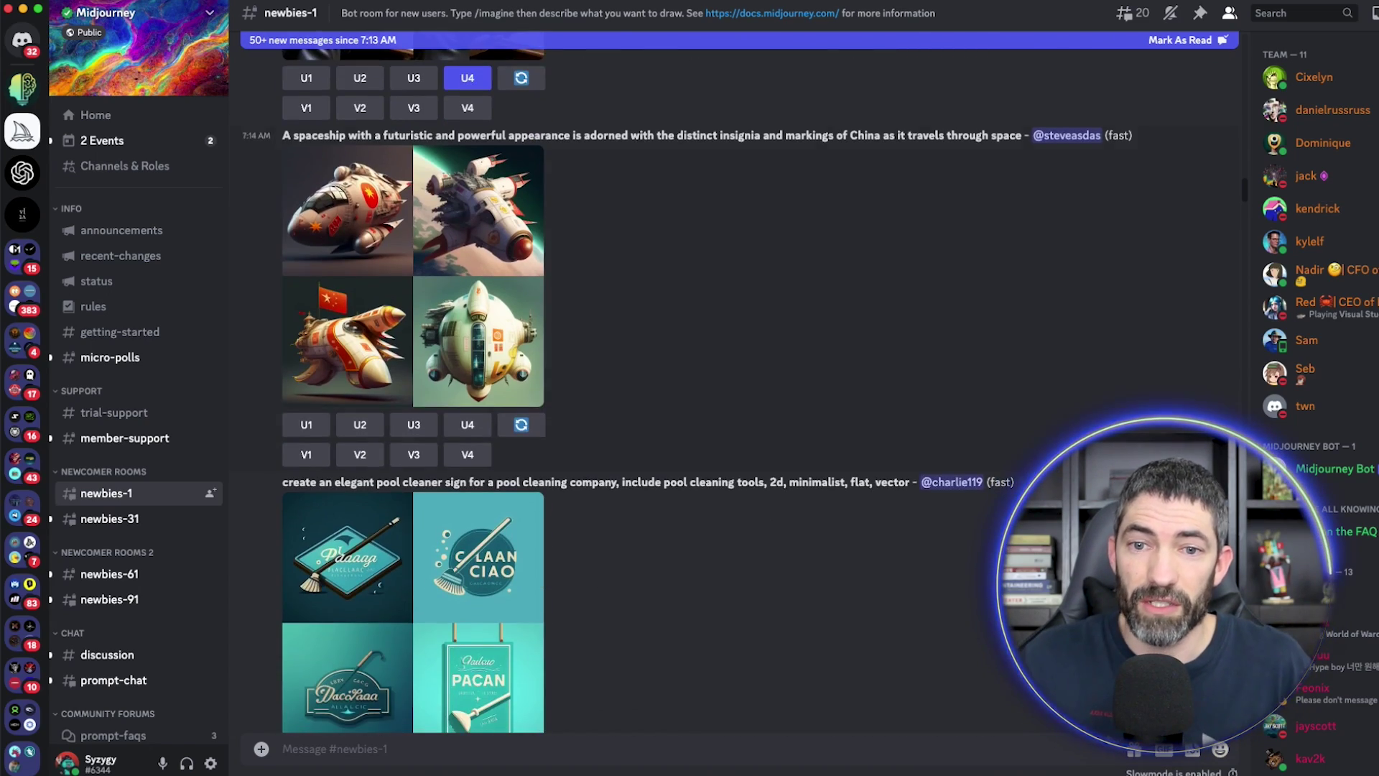
scroll(1102, 461, down, 15)
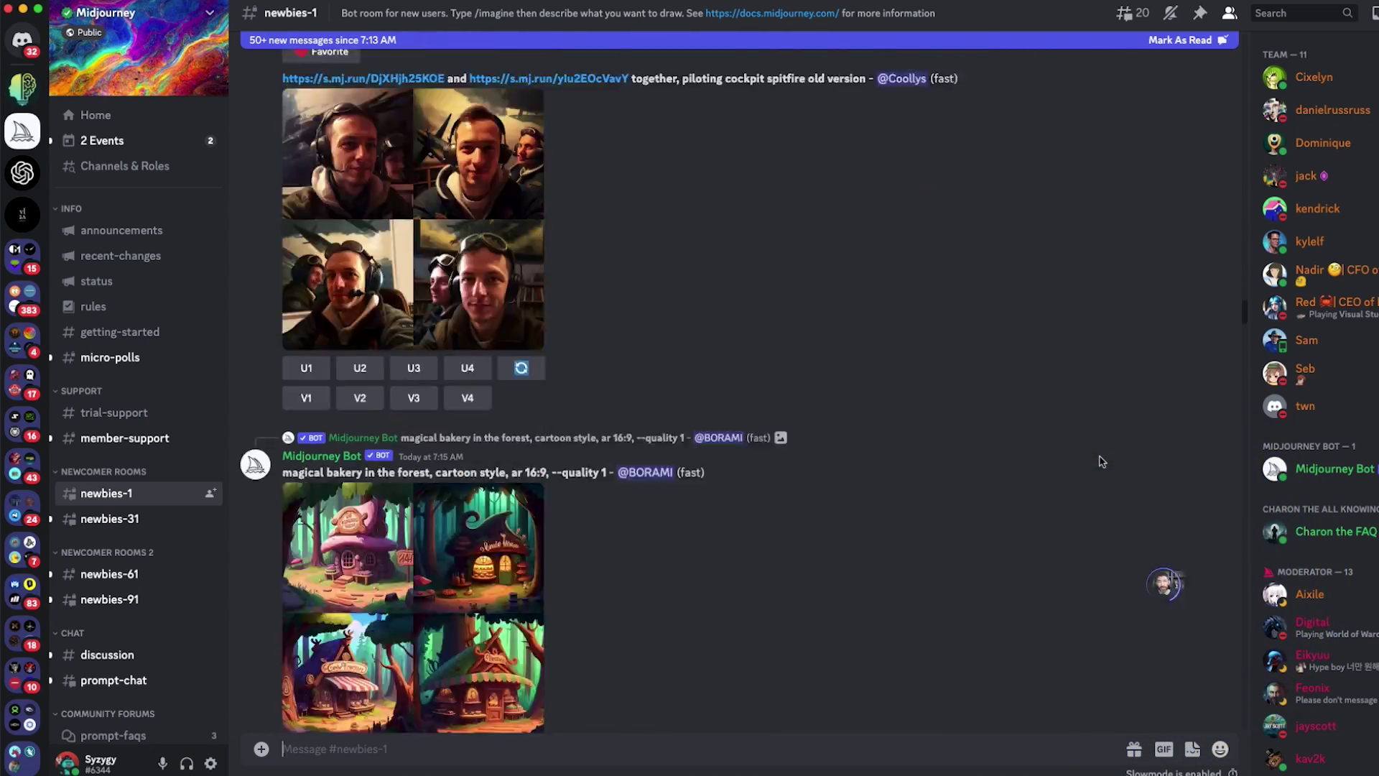
scroll(1102, 461, down, 10)
scroll(24, 654, down, 2)
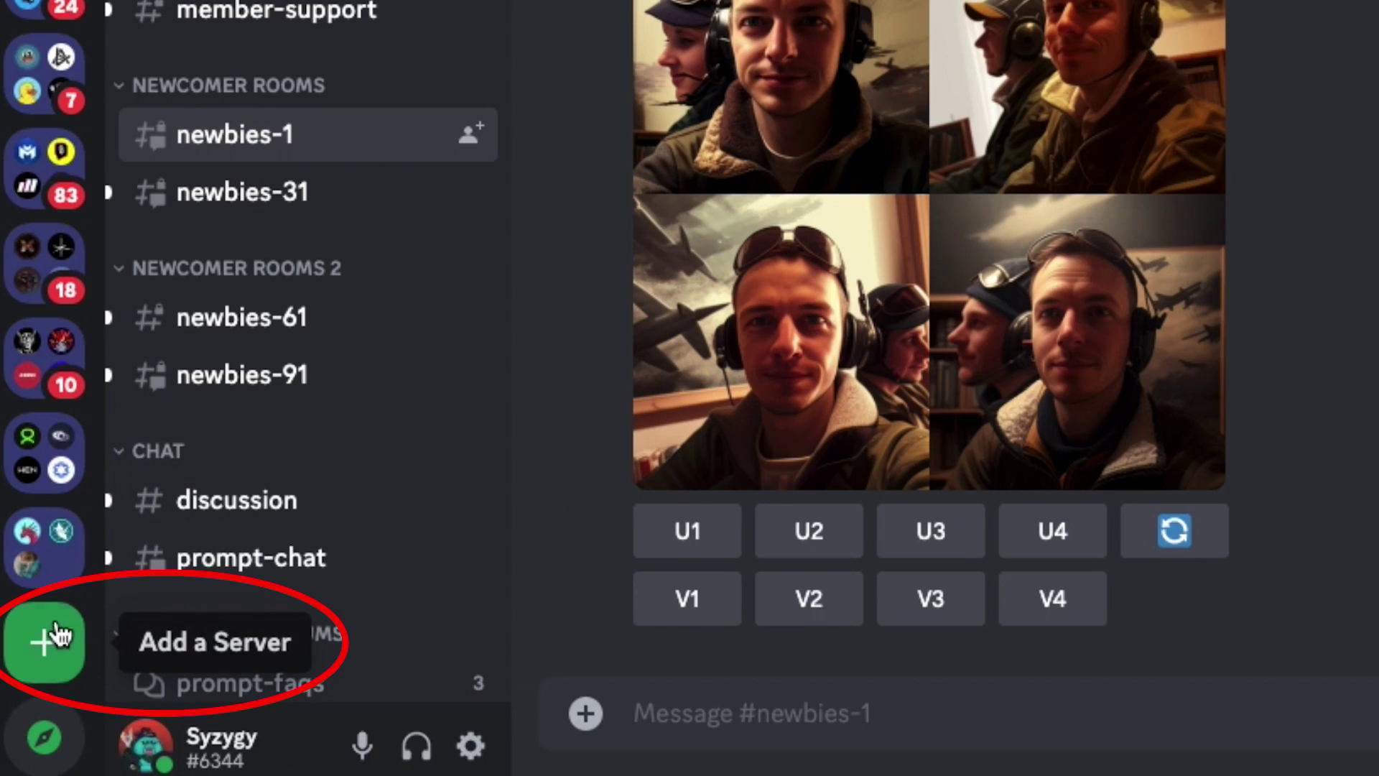
click(54, 636)
- Create your own server with obscurious.jpeg as its icon
click(690, 228)
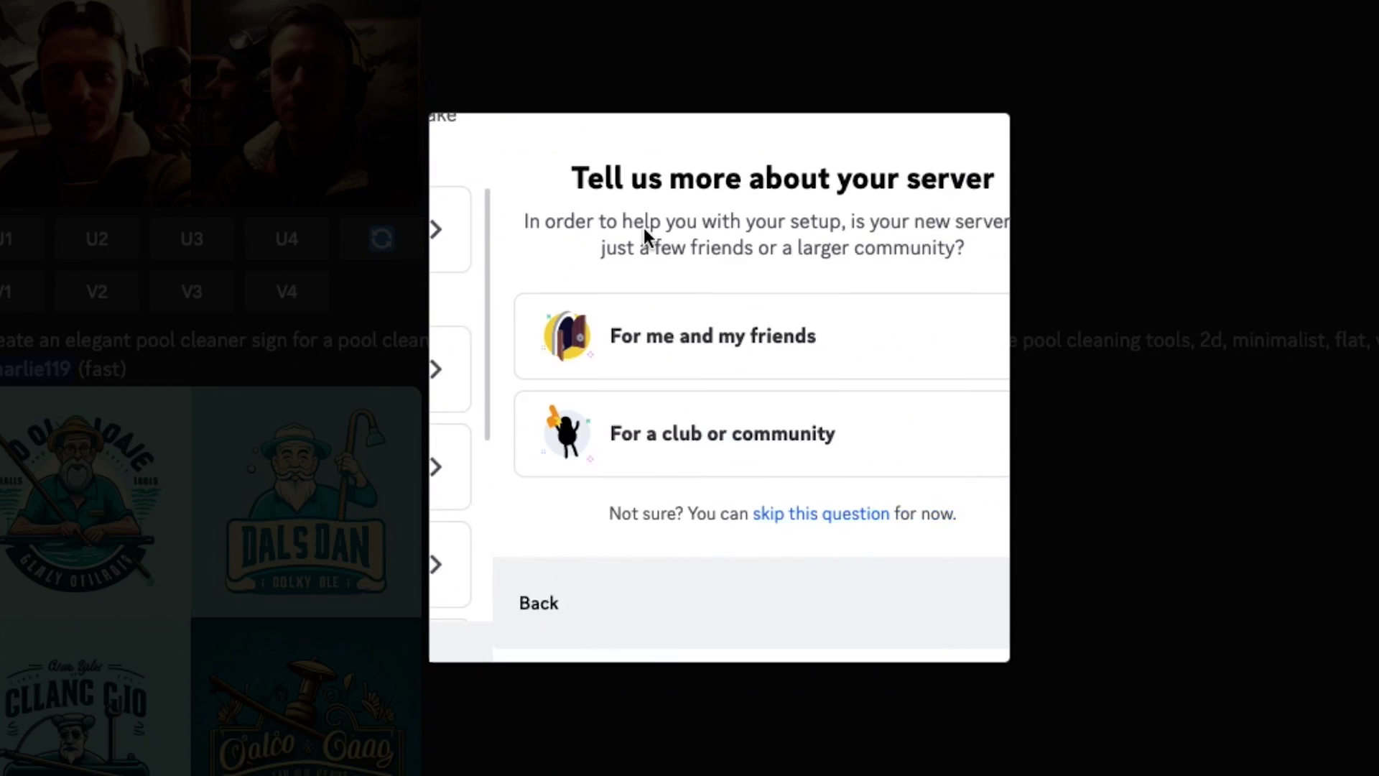
click(678, 333)
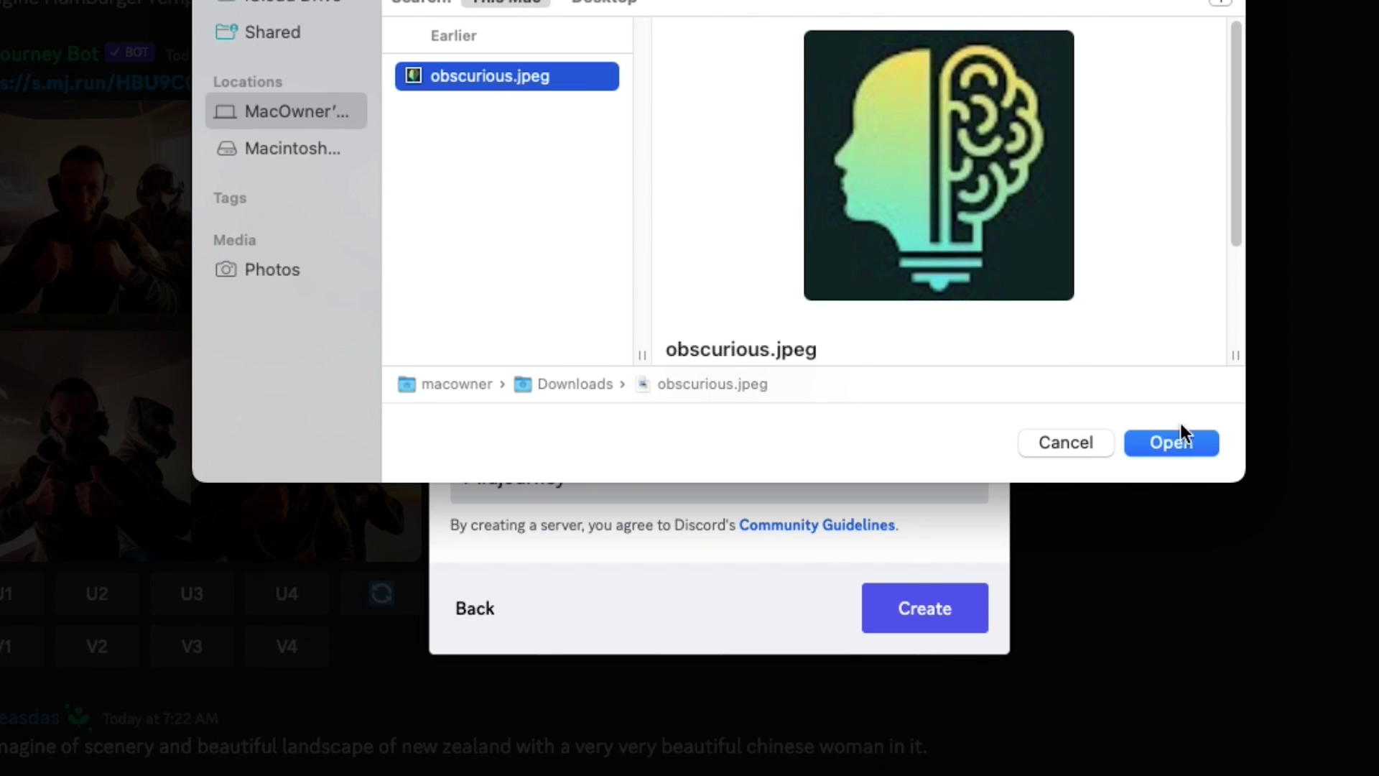
click(1181, 434)
click(917, 606)
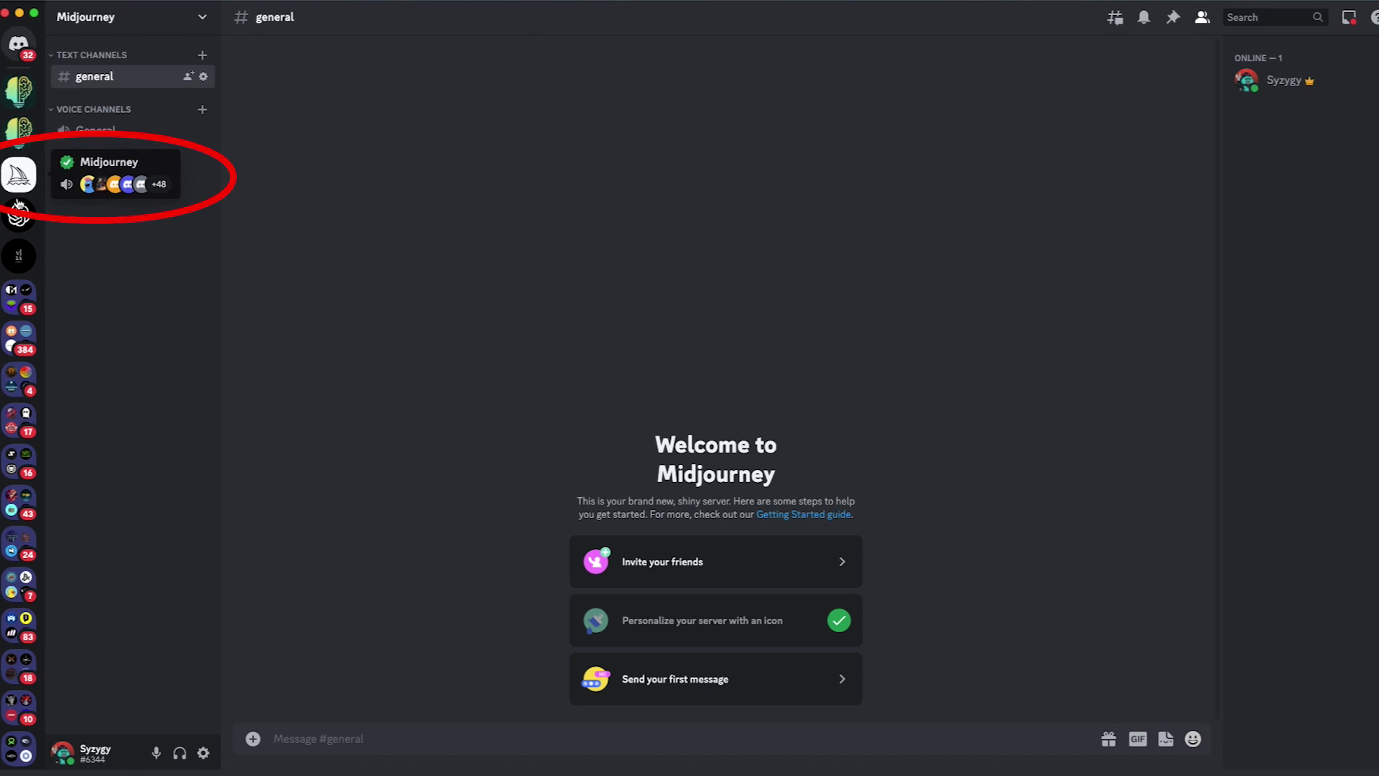
- Add the Midjourney Bot from newbies-1 to the new Midjourney server and authorize it
click(18, 195)
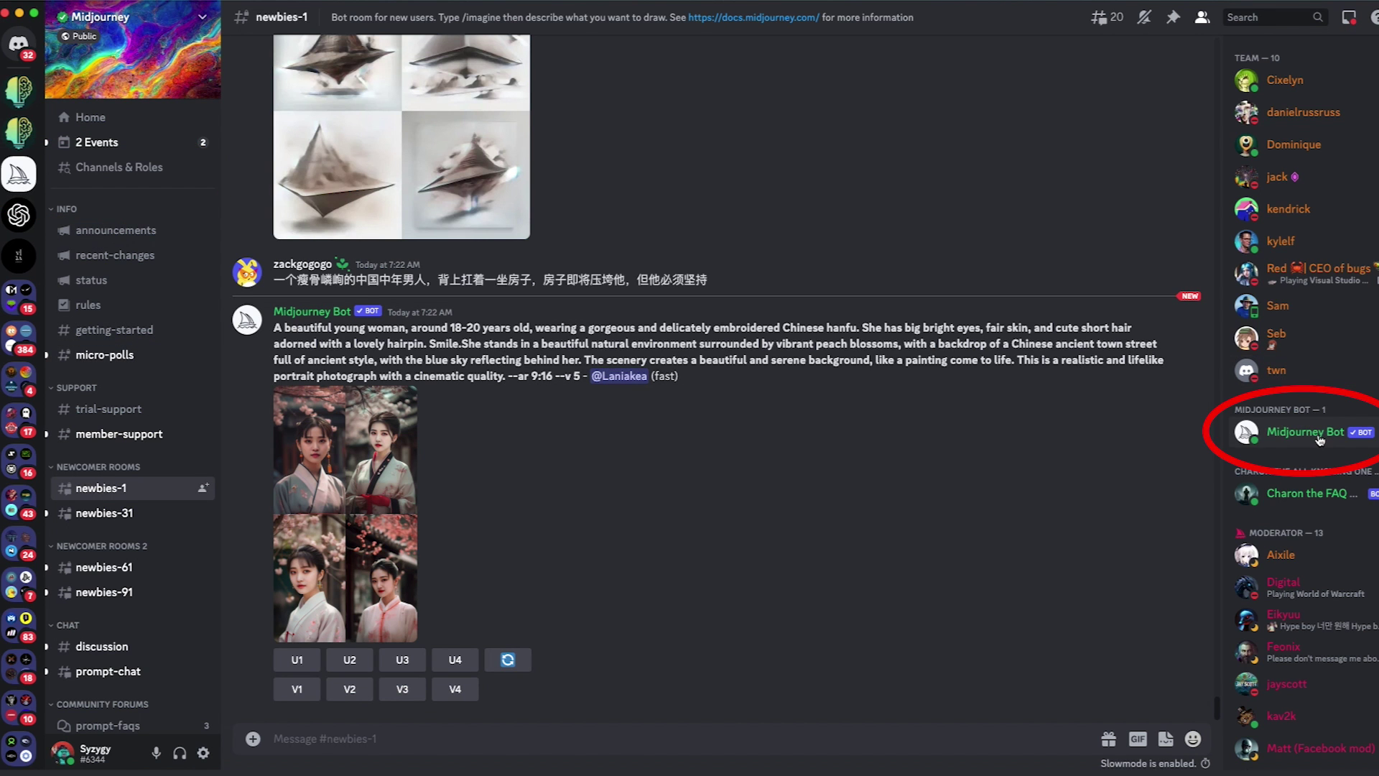
click(1320, 440)
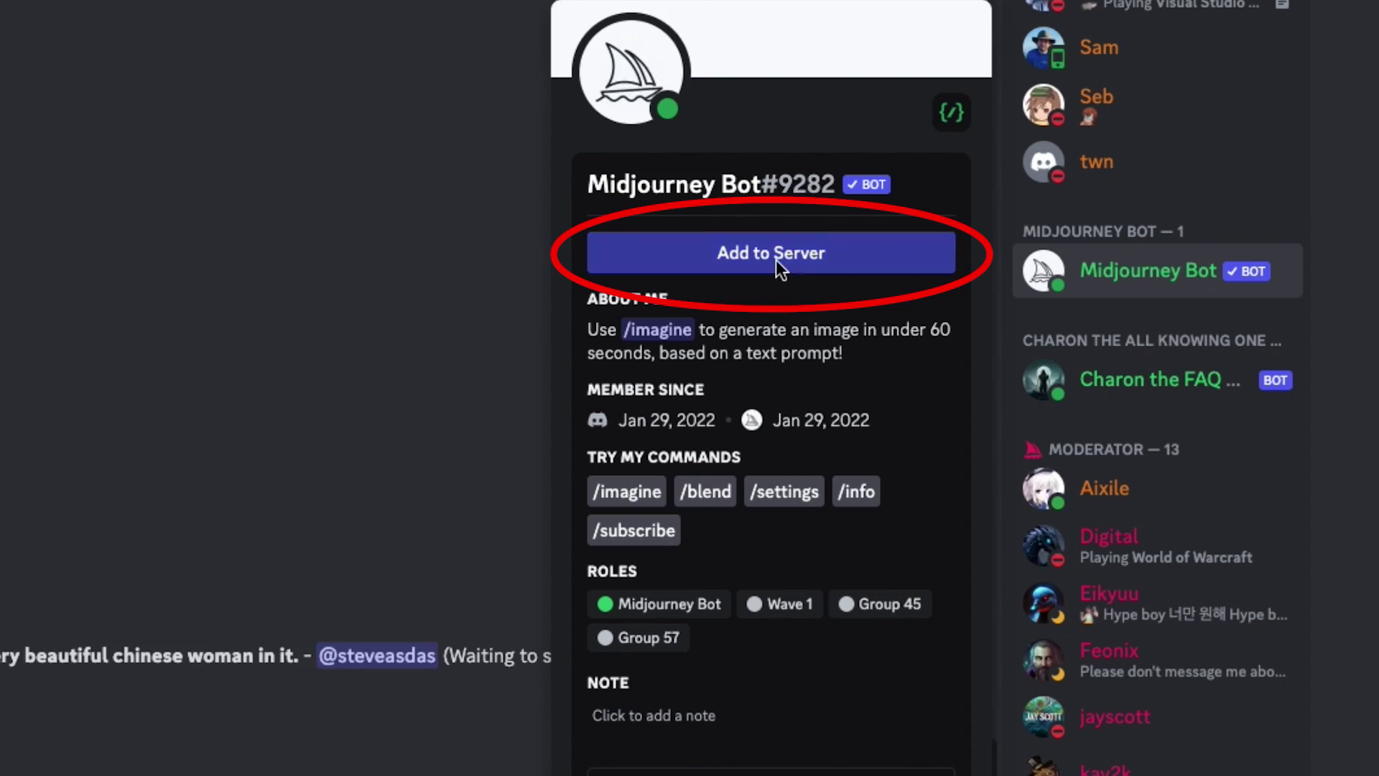
click(776, 260)
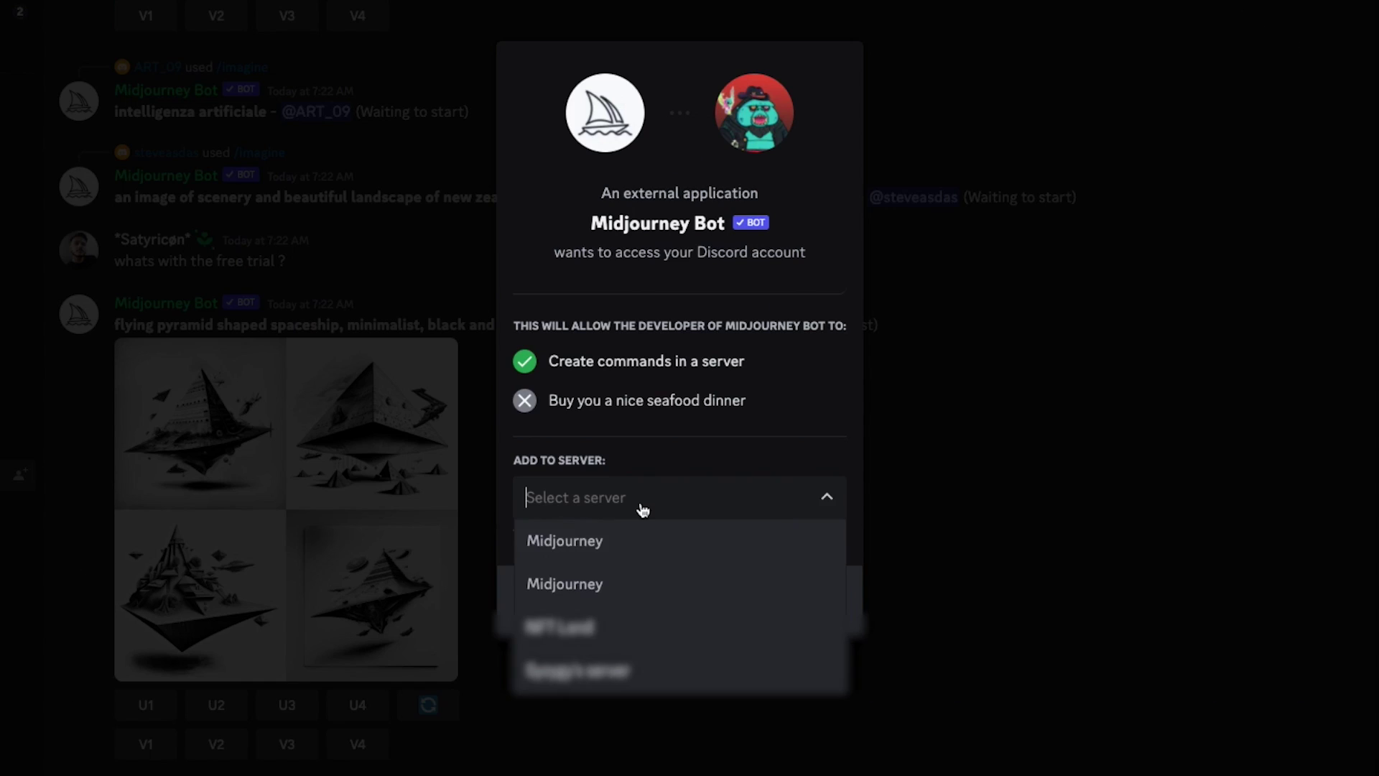
click(610, 543)
click(799, 597)
click(830, 739)
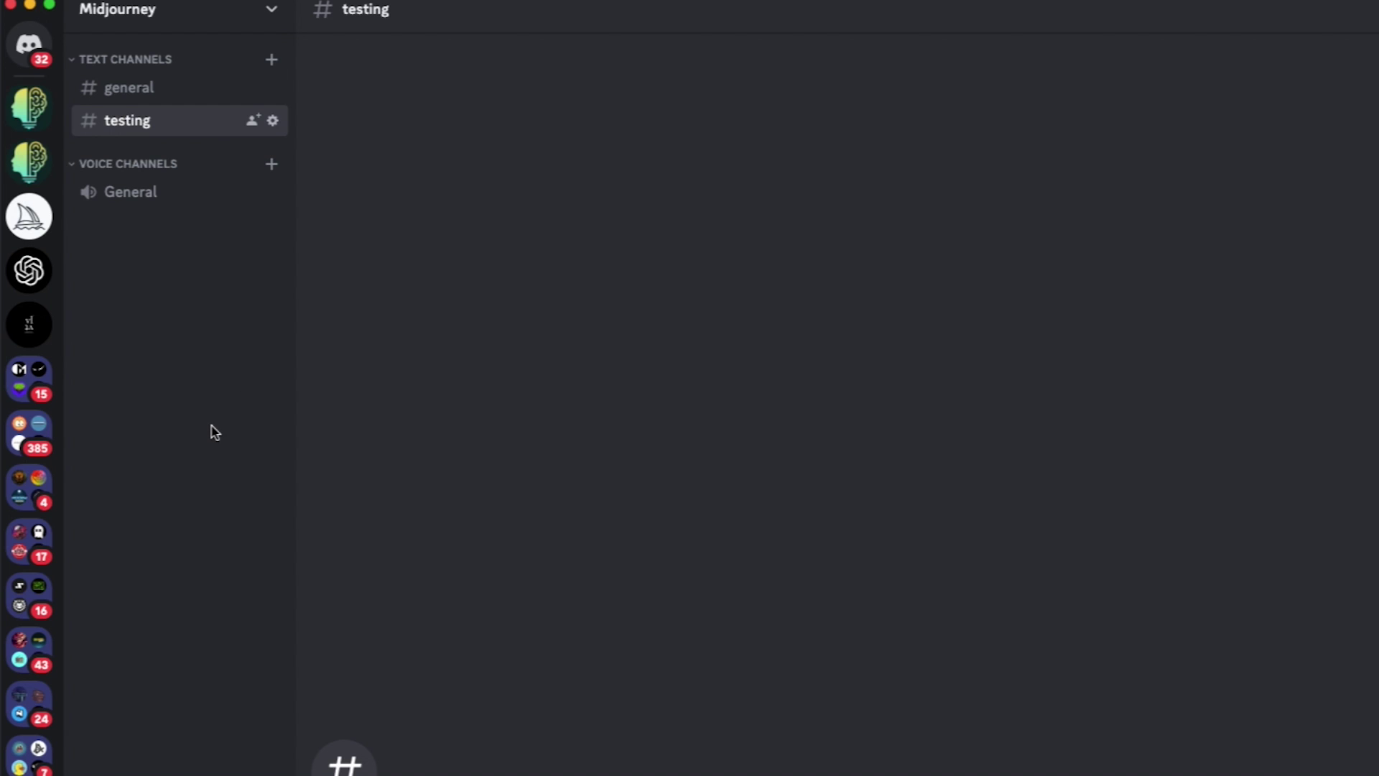
- Create a category named photography, then drag the testing channel inside it
right_click(214, 431)
click(244, 476)
text(photography)
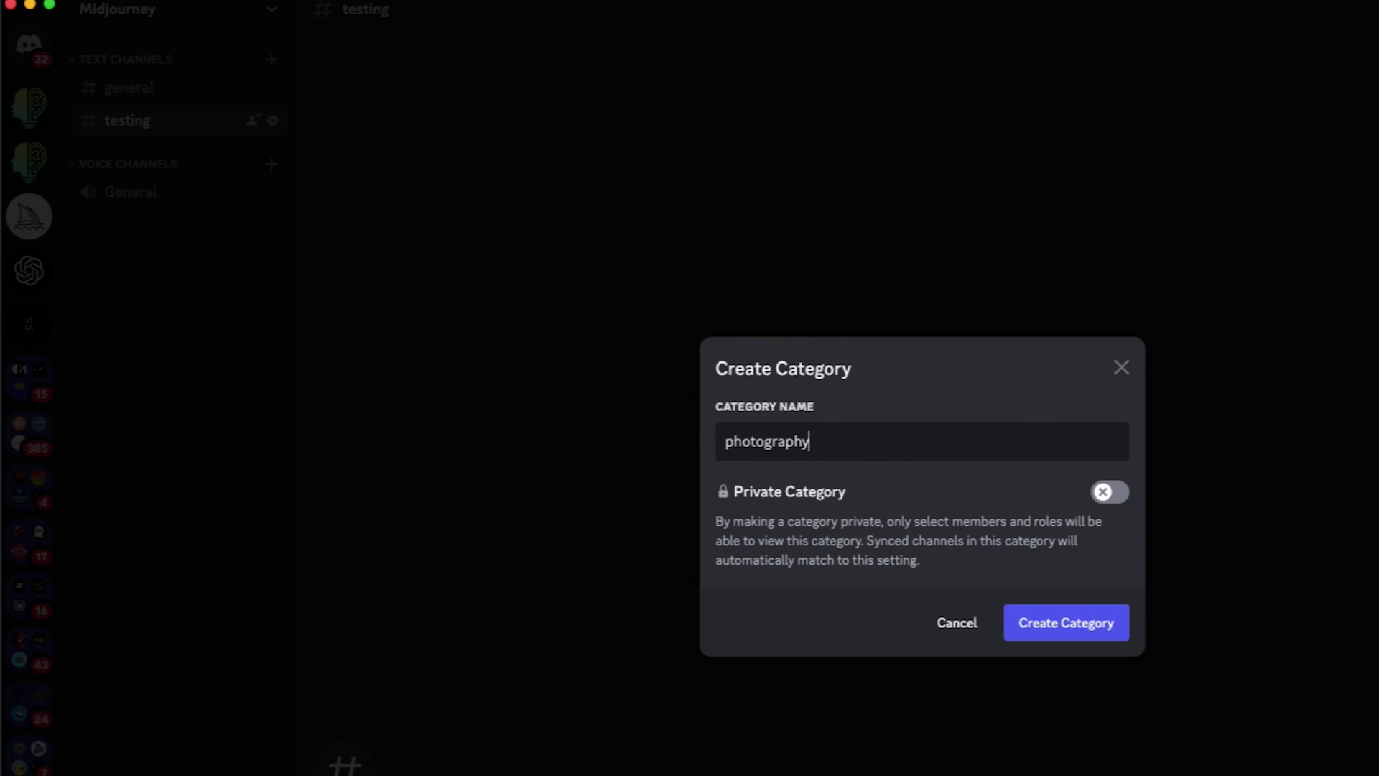
key(Return)
drag(121, 115, 121, 230)
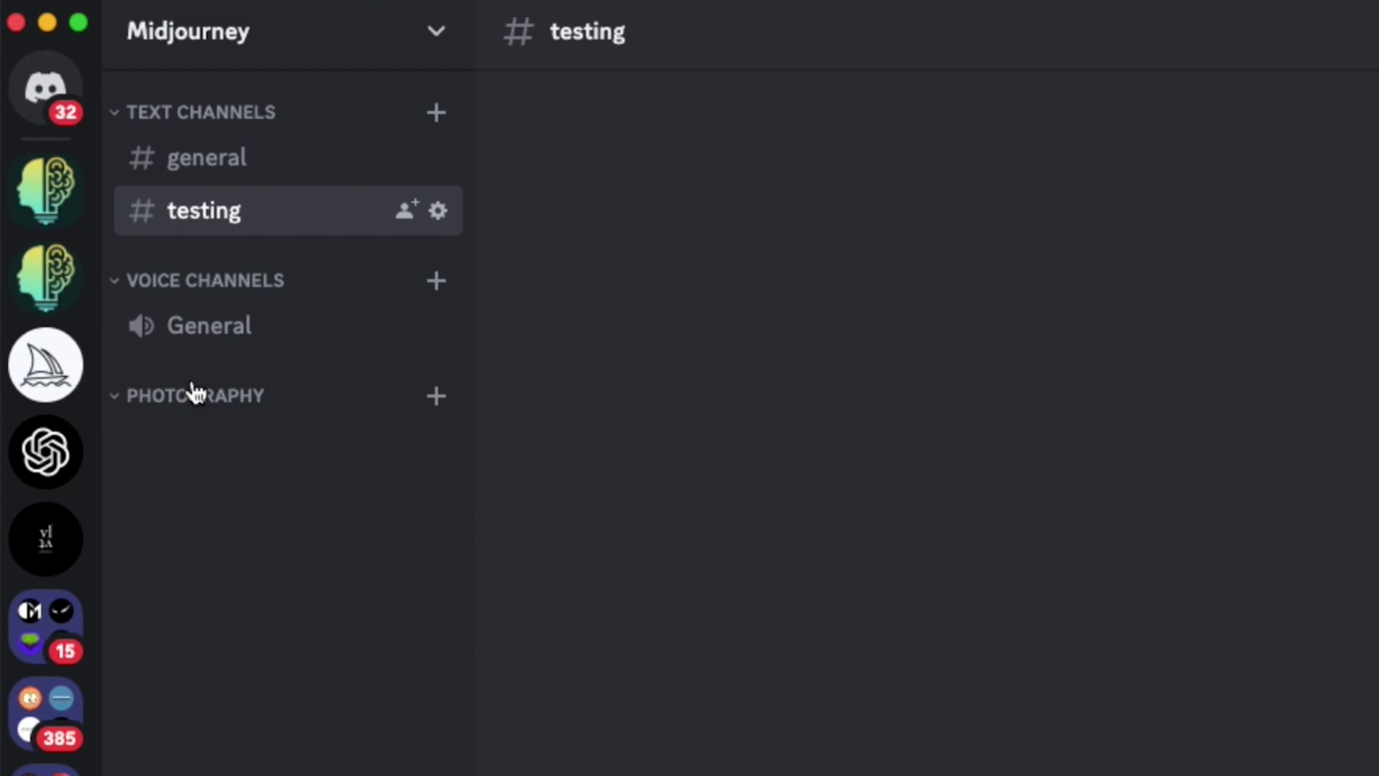
drag(192, 380, 192, 383)
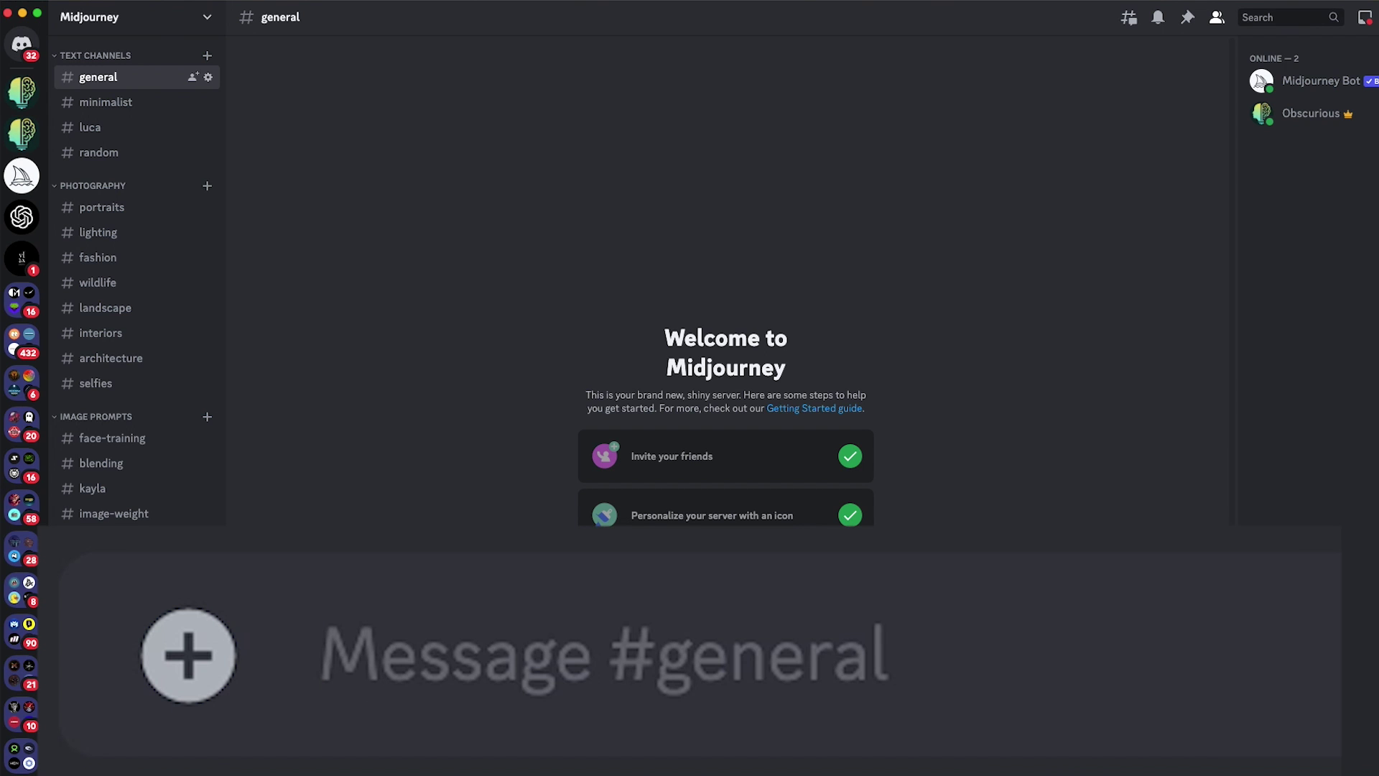
- Send /settings, enable Remix mode, and switch MJ version 4 then back to version 5
text(/settings)
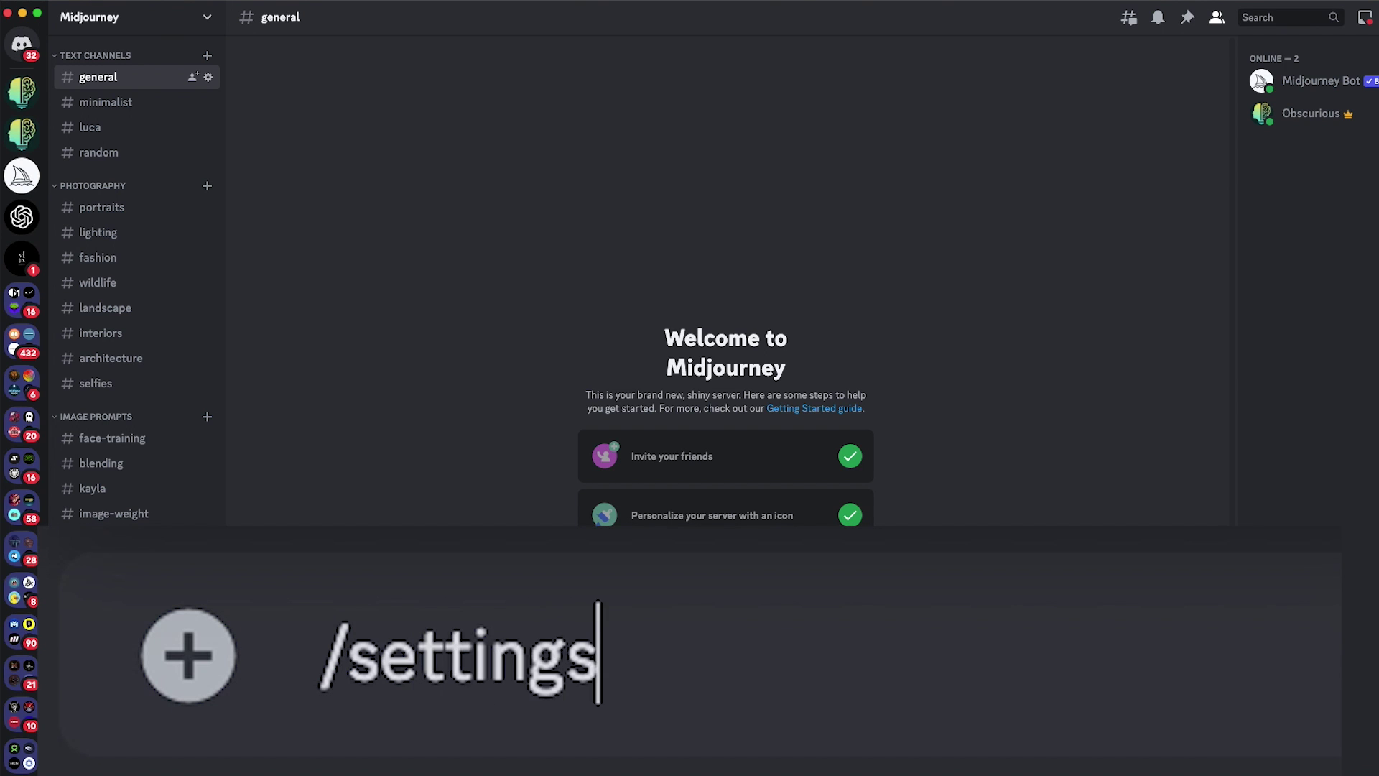
key(Return)
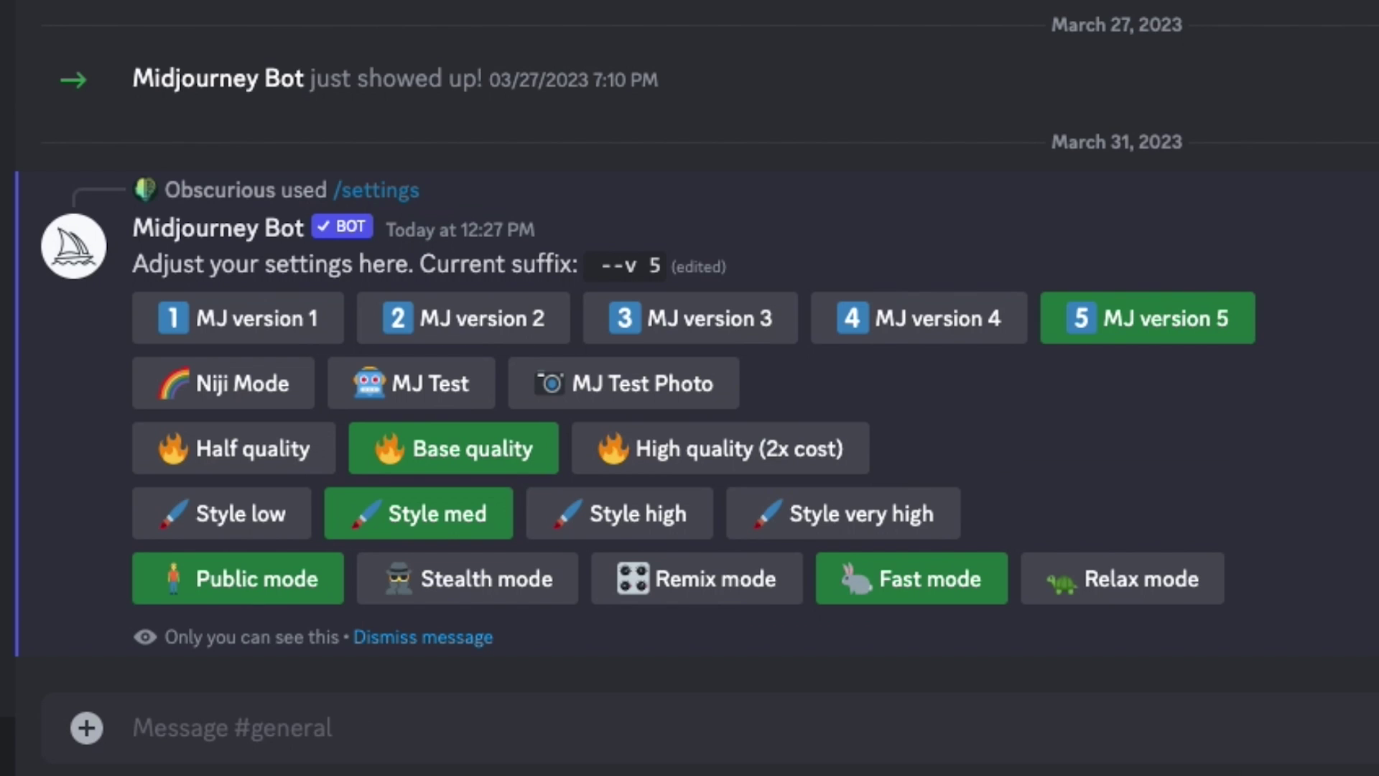
click(707, 586)
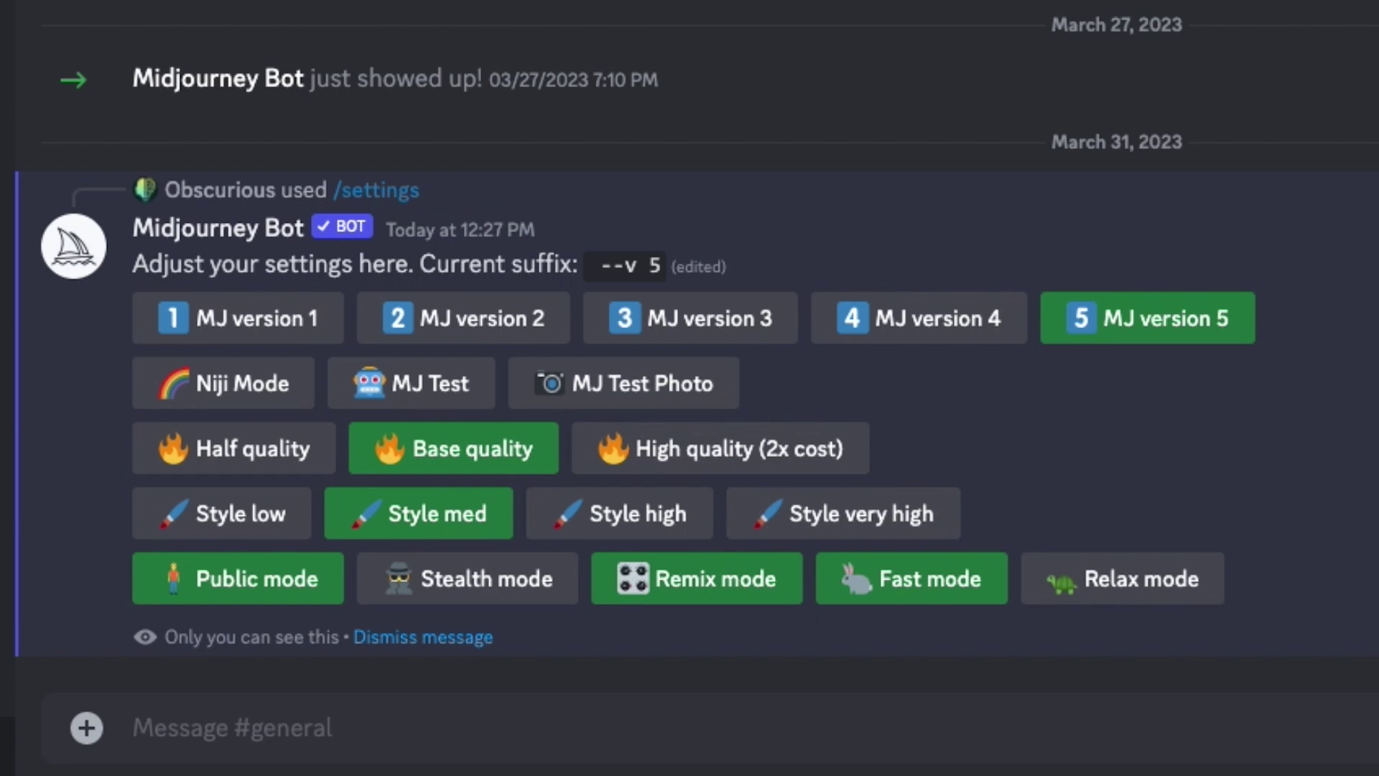
click(898, 327)
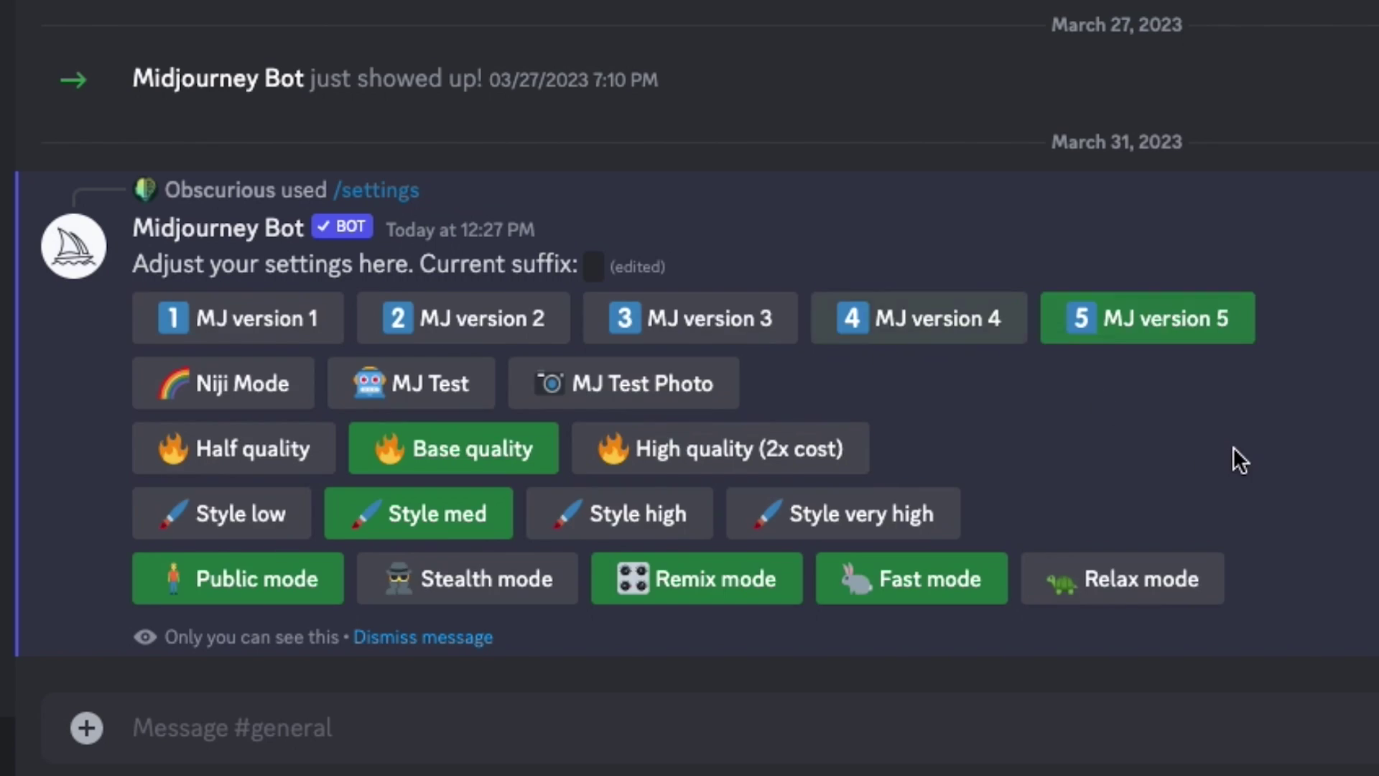
click(1121, 330)
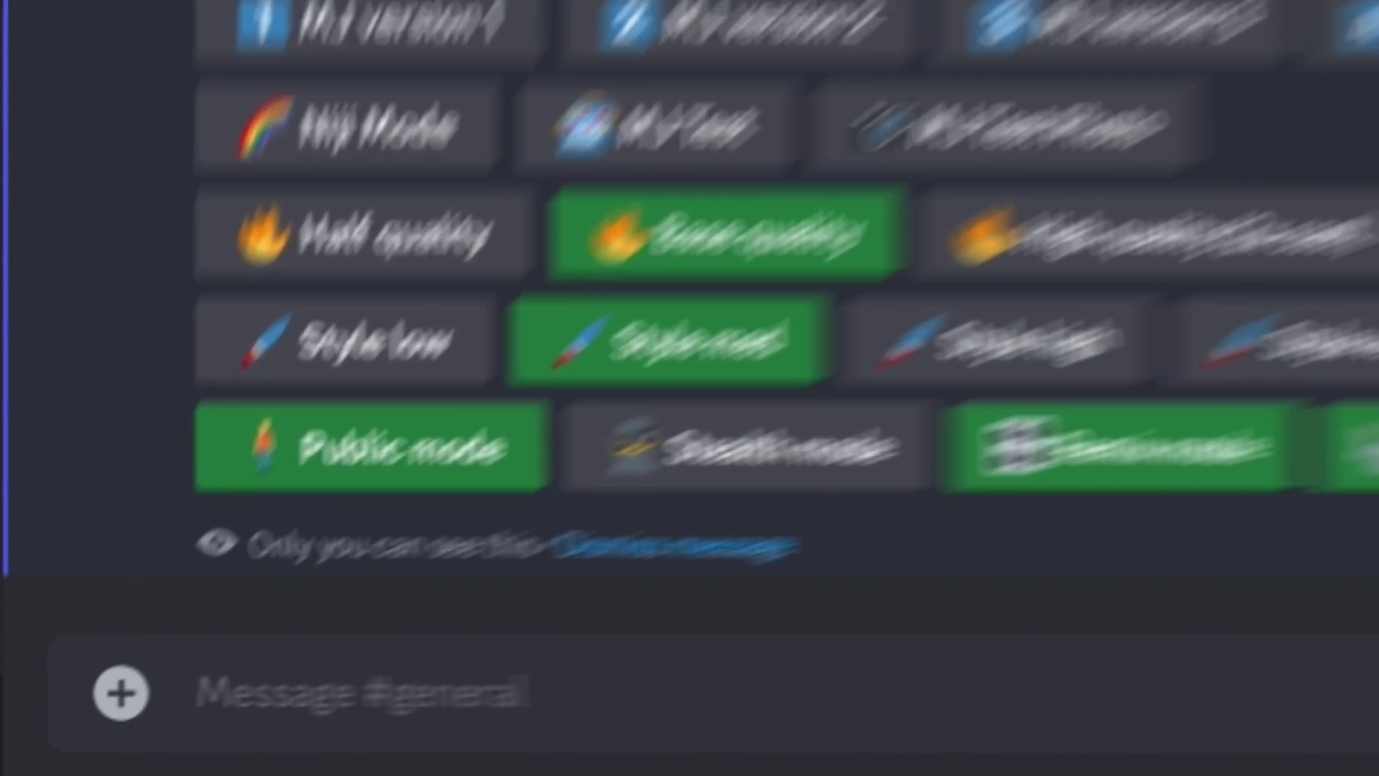
- Run /imagine with the prompt 'fox in a mountain landscape'
text(/imagine)
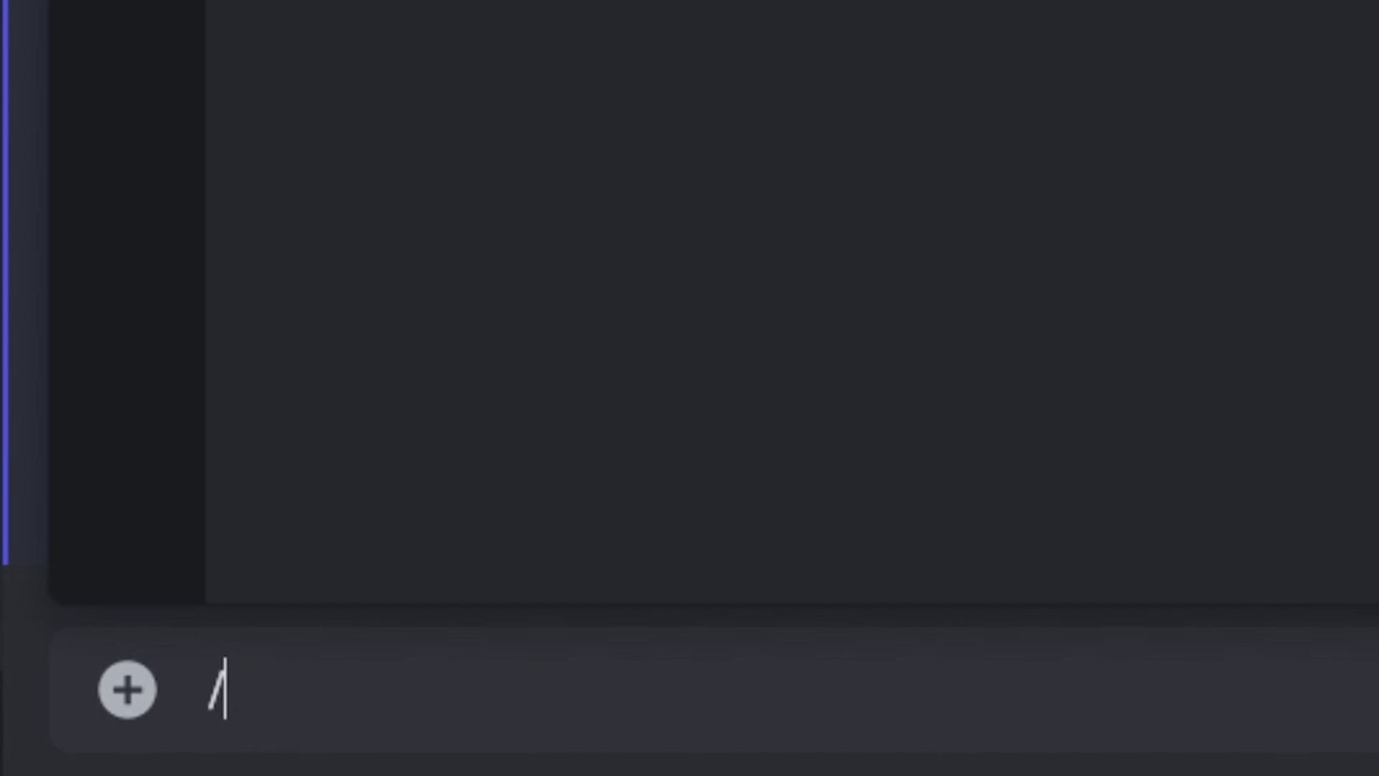
key(Tab)
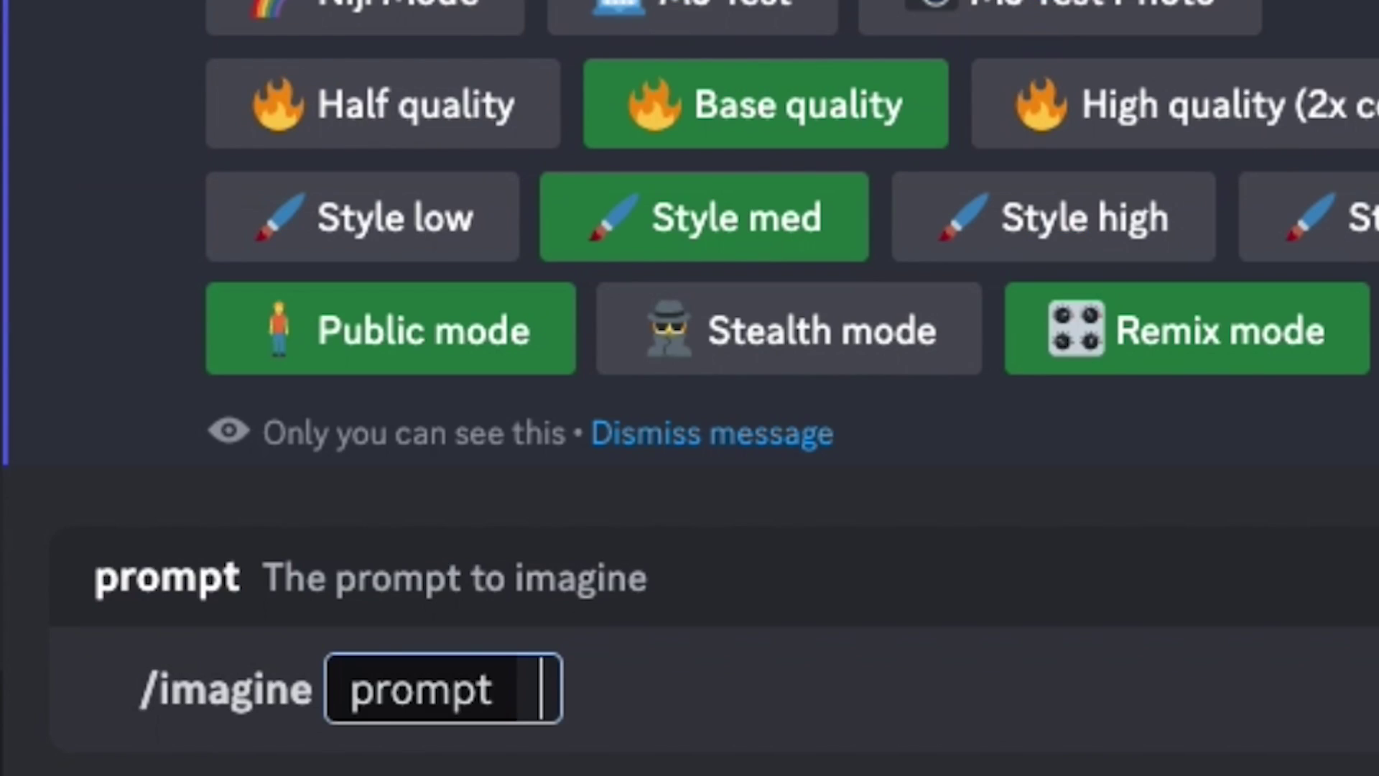
text(fox in a moun)
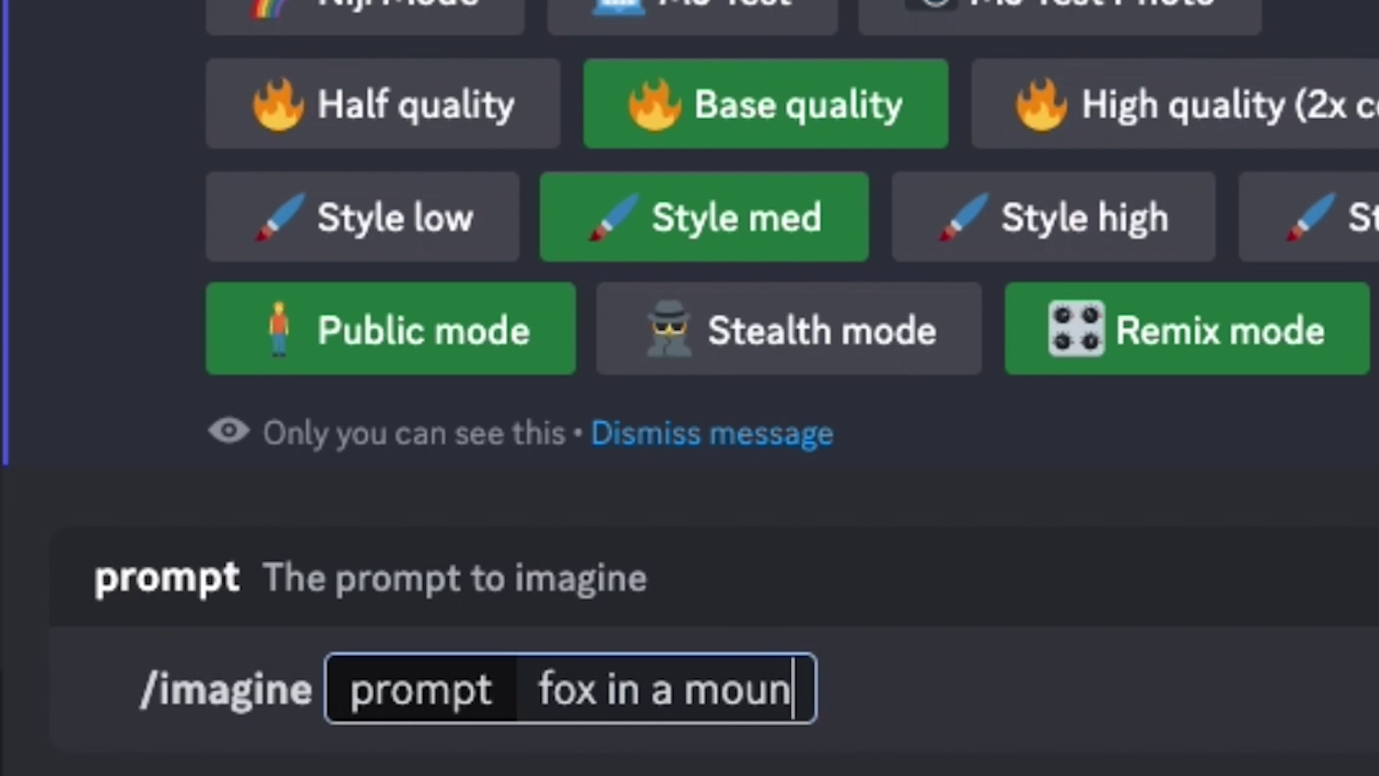
text(tain landscape)
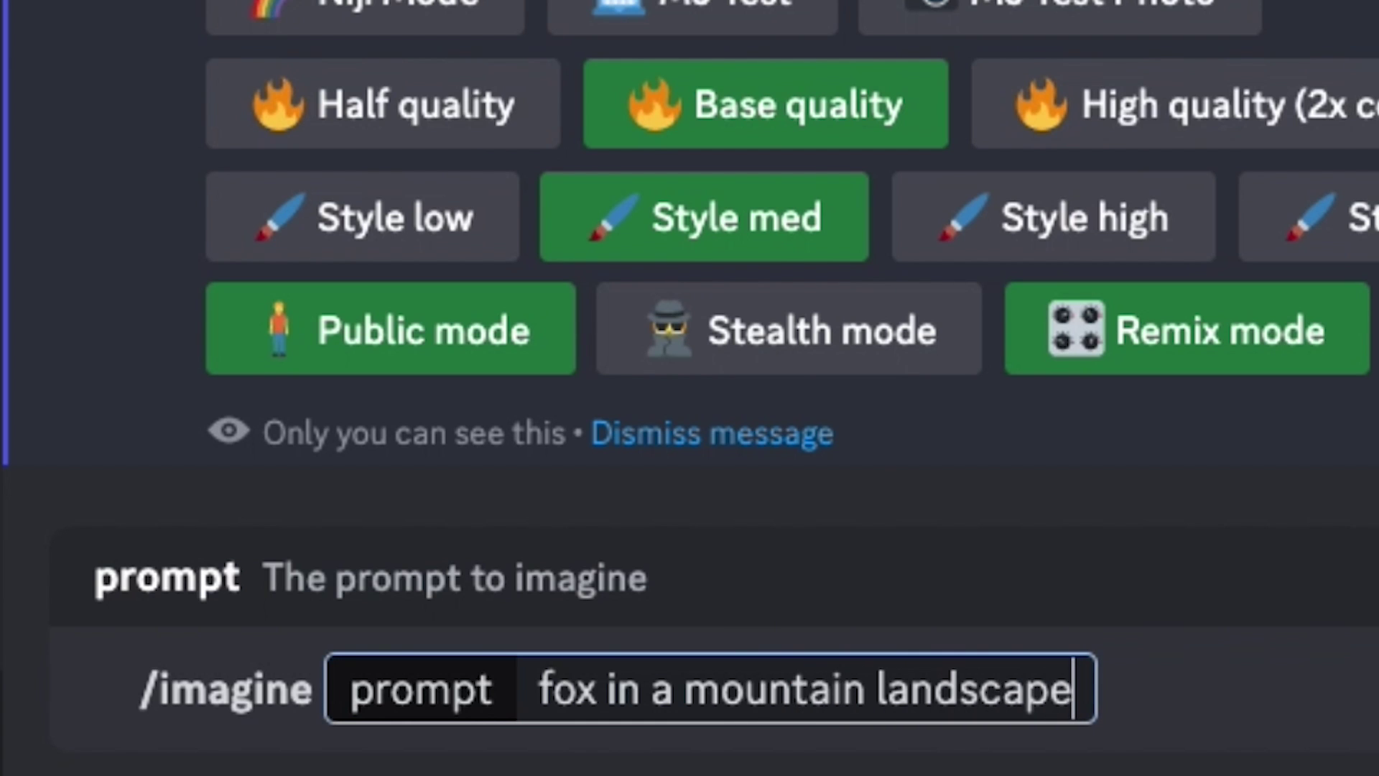
key(Return)
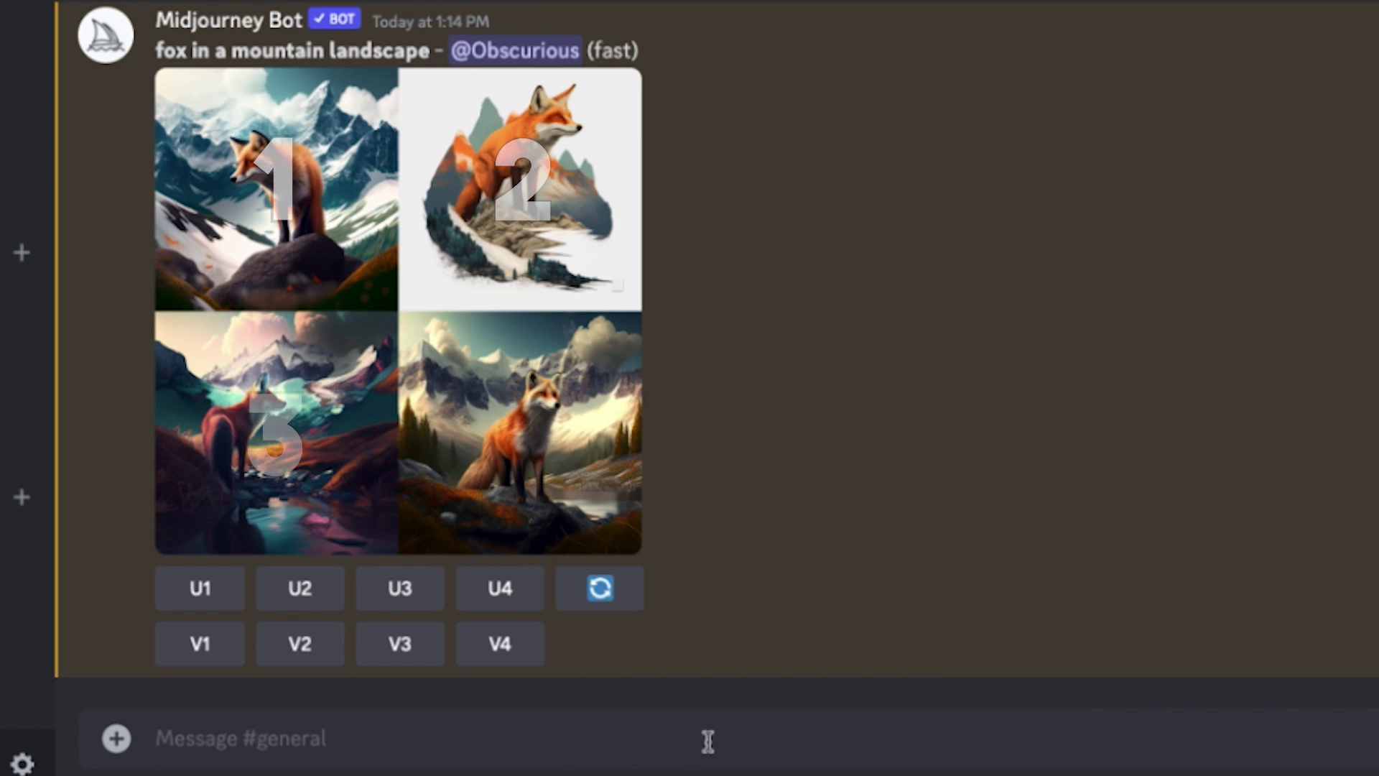
- Upscale grid image 3 with U3, then request variations of image 2
click(381, 600)
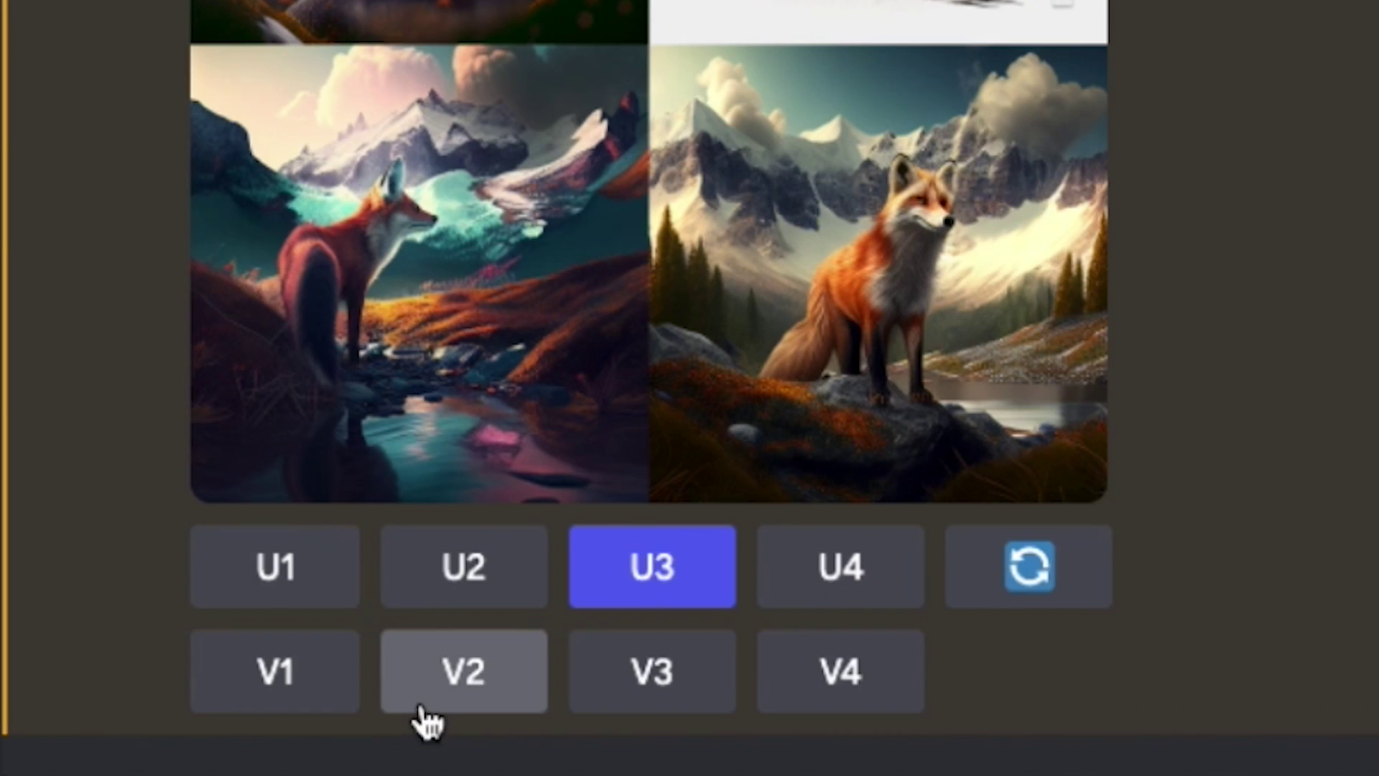
click(431, 700)
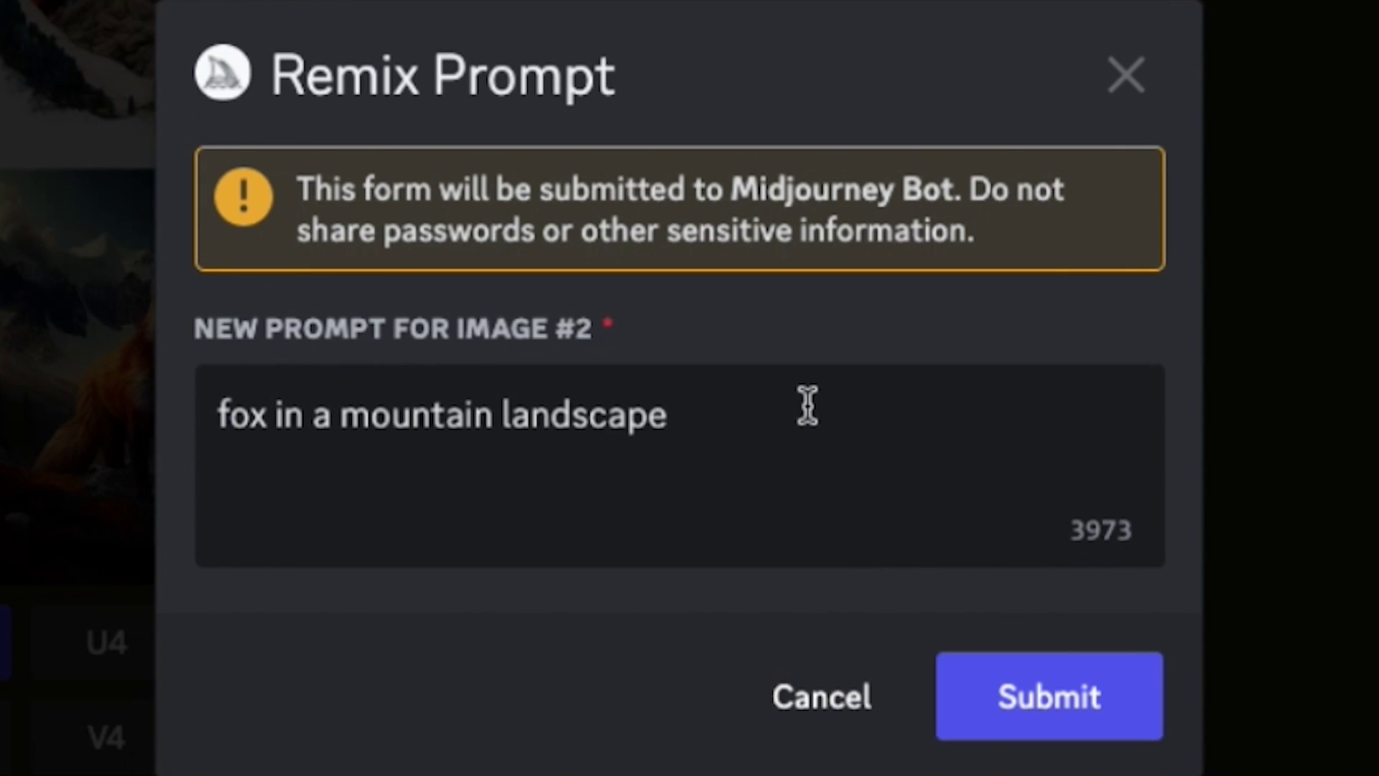
- Submit the remix prompt 'fox in a mountain landscape in spring', then reroll the grid
click(1098, 724)
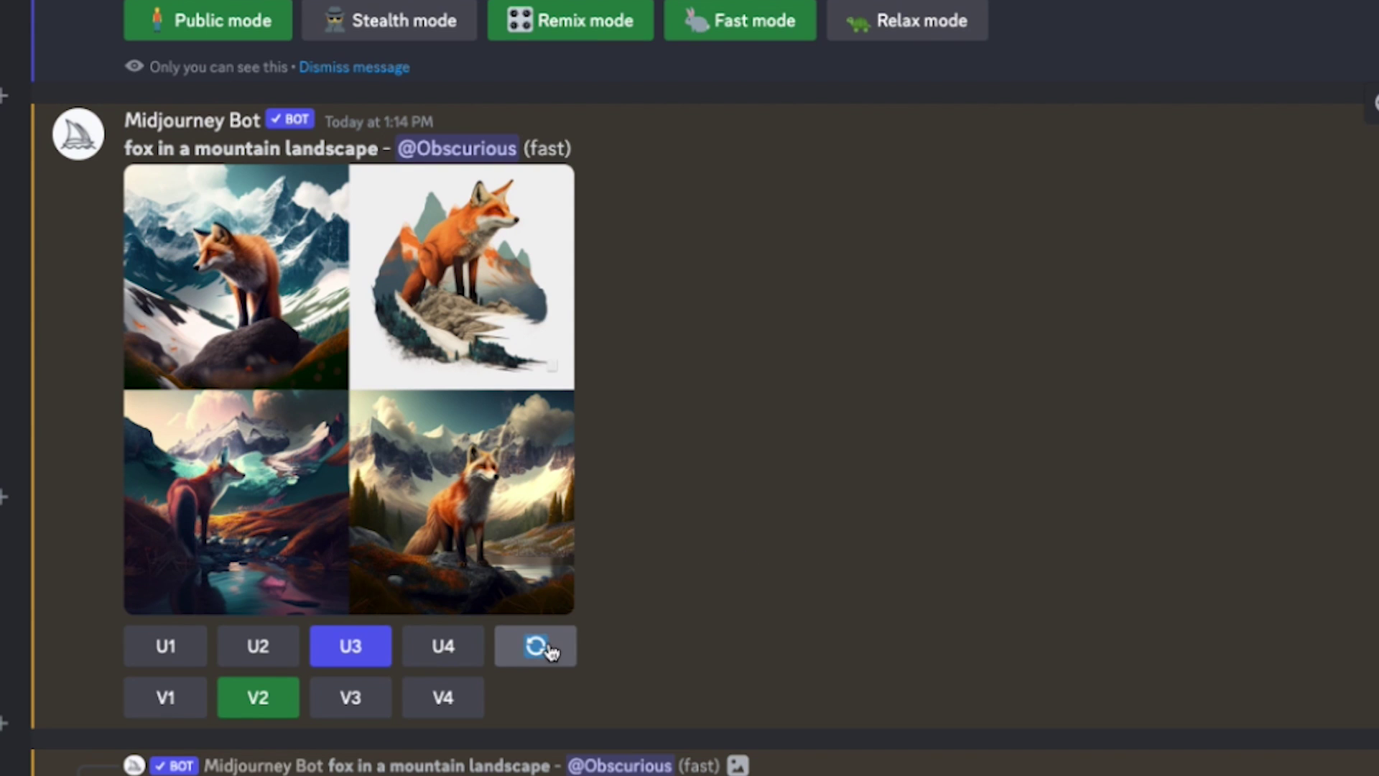
click(546, 648)
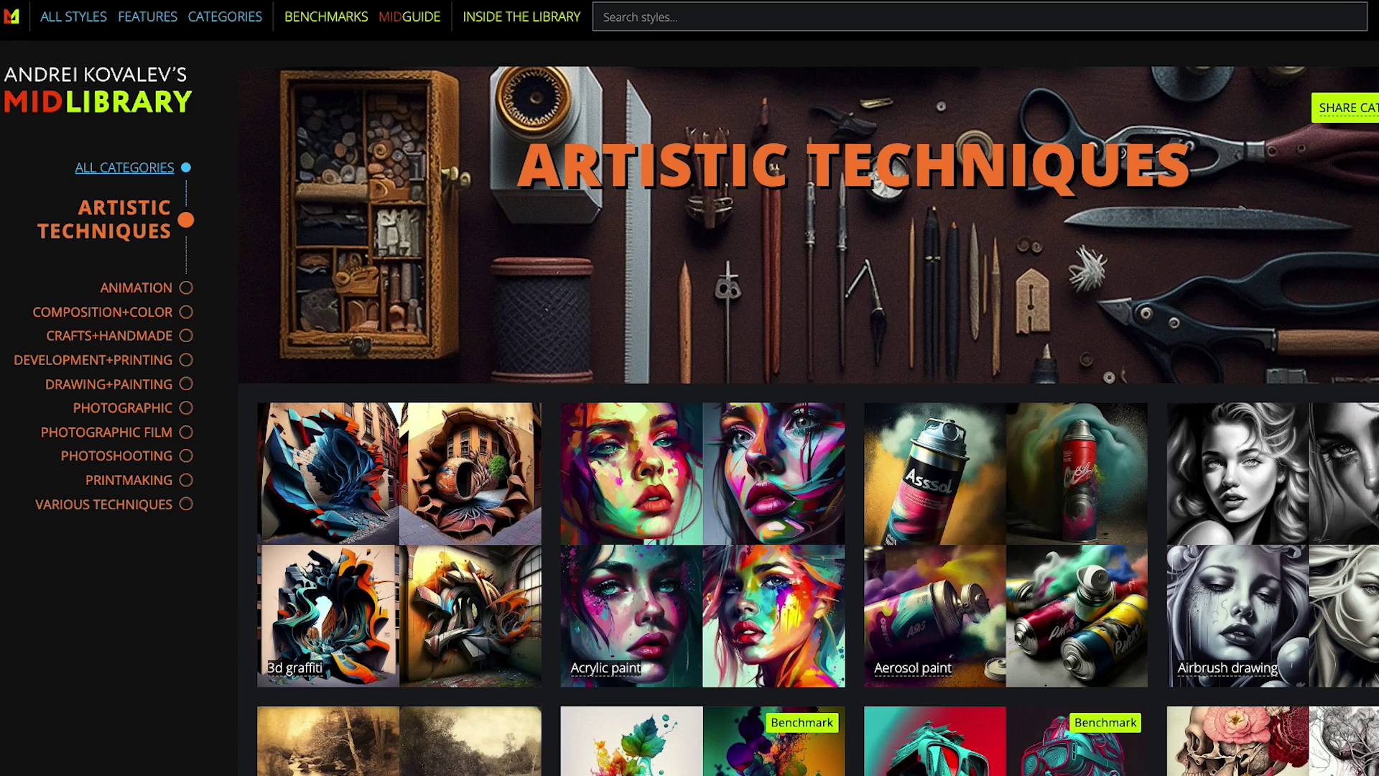
- Scroll down through the Artistic Techniques style example grid on Midlibrary
scroll(808, 417, down, 1)
scroll(631, 388, down, 15)
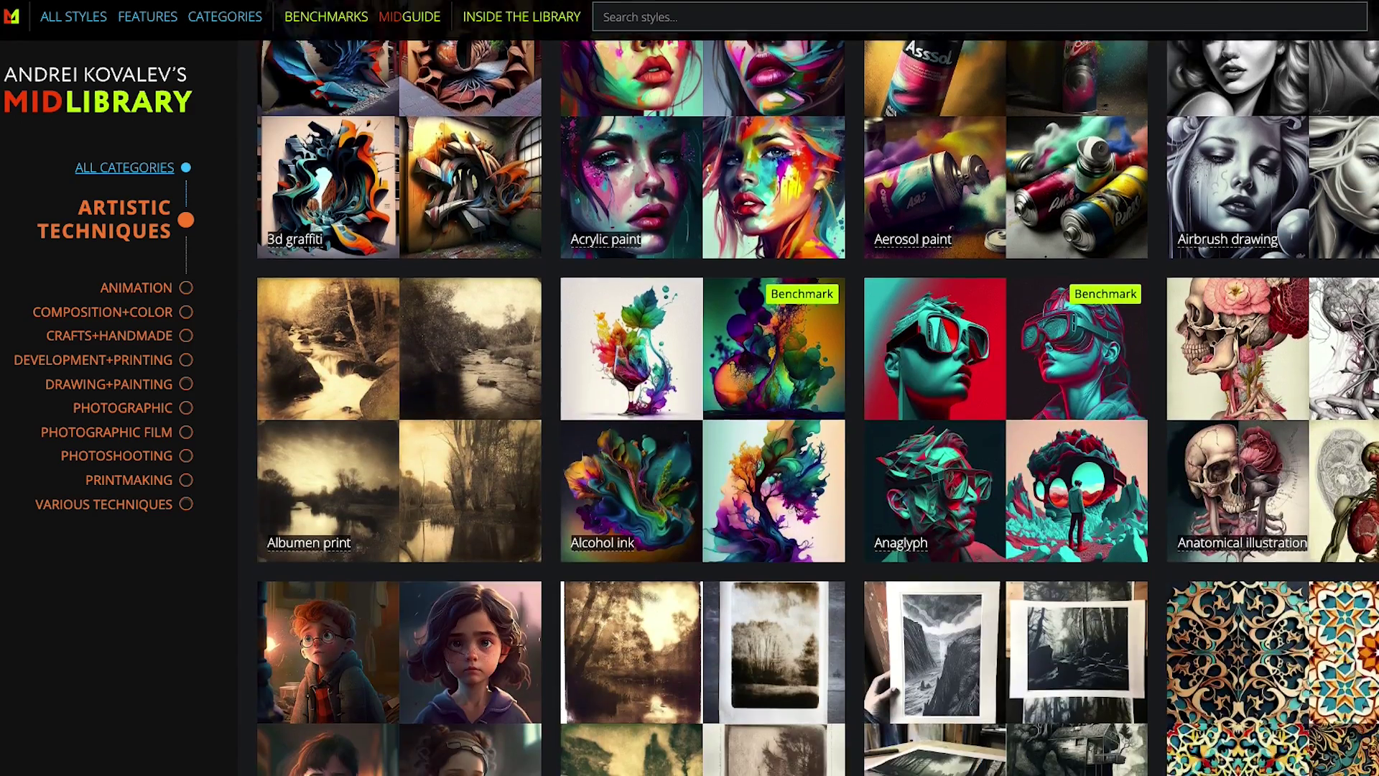
scroll(631, 388, down, 14)
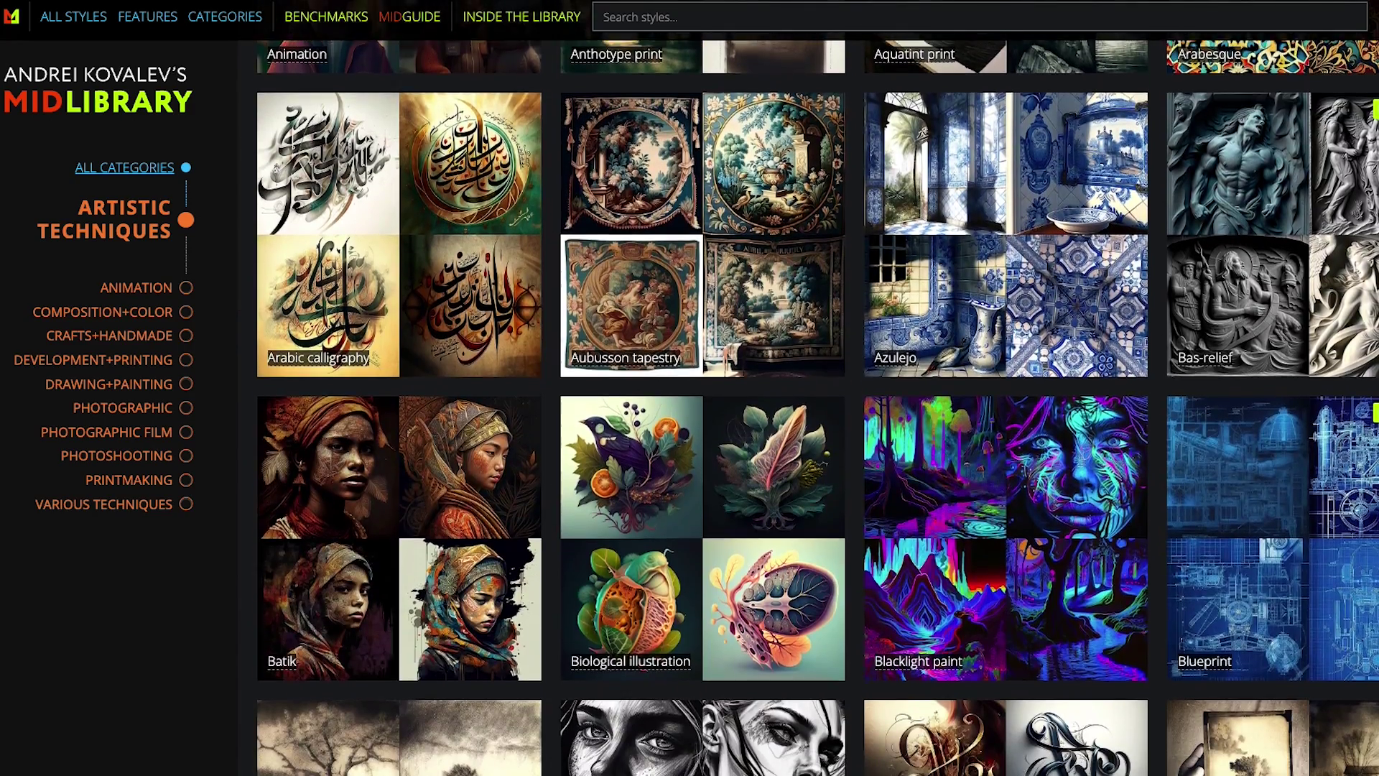
scroll(631, 388, down, 6)
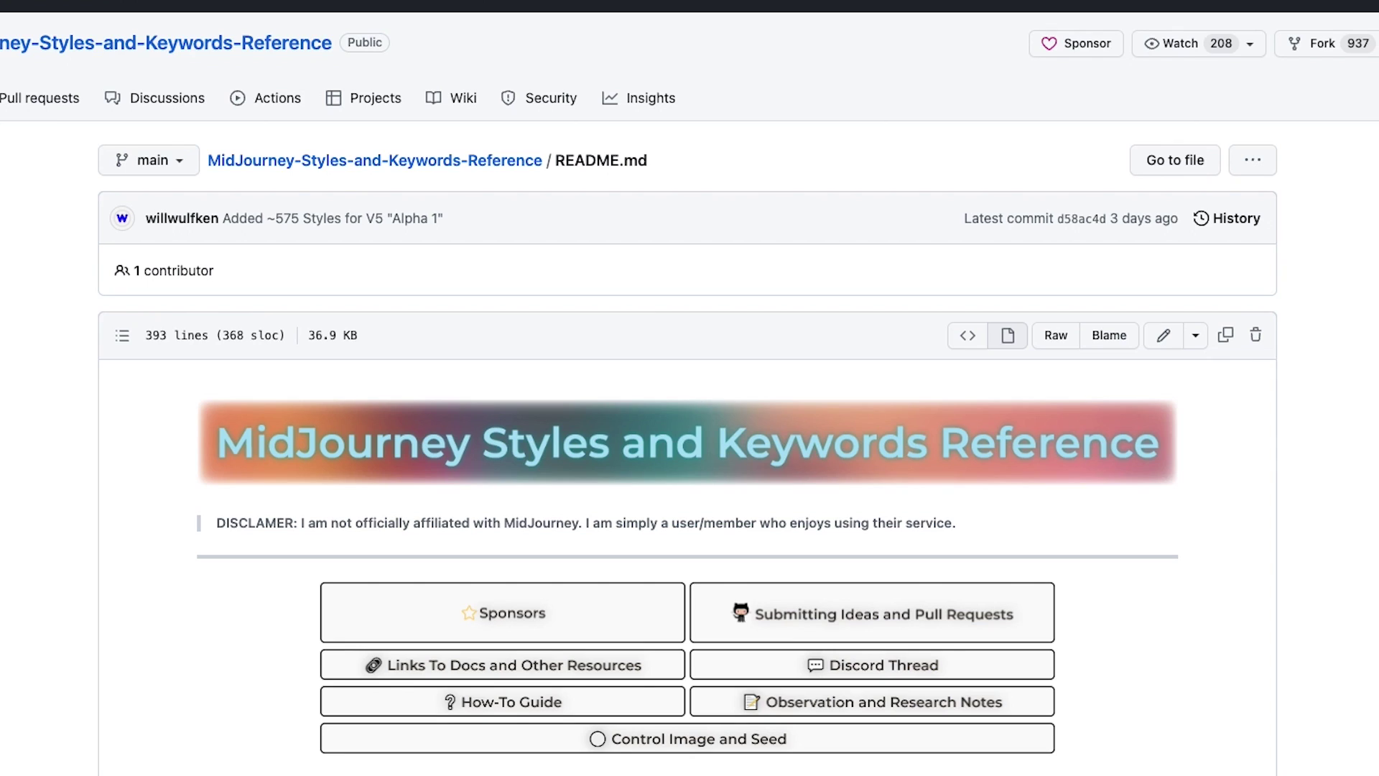
- Open the Themes style reference and expand the Realism/Abstraction example images
scroll(803, 373, down, 10)
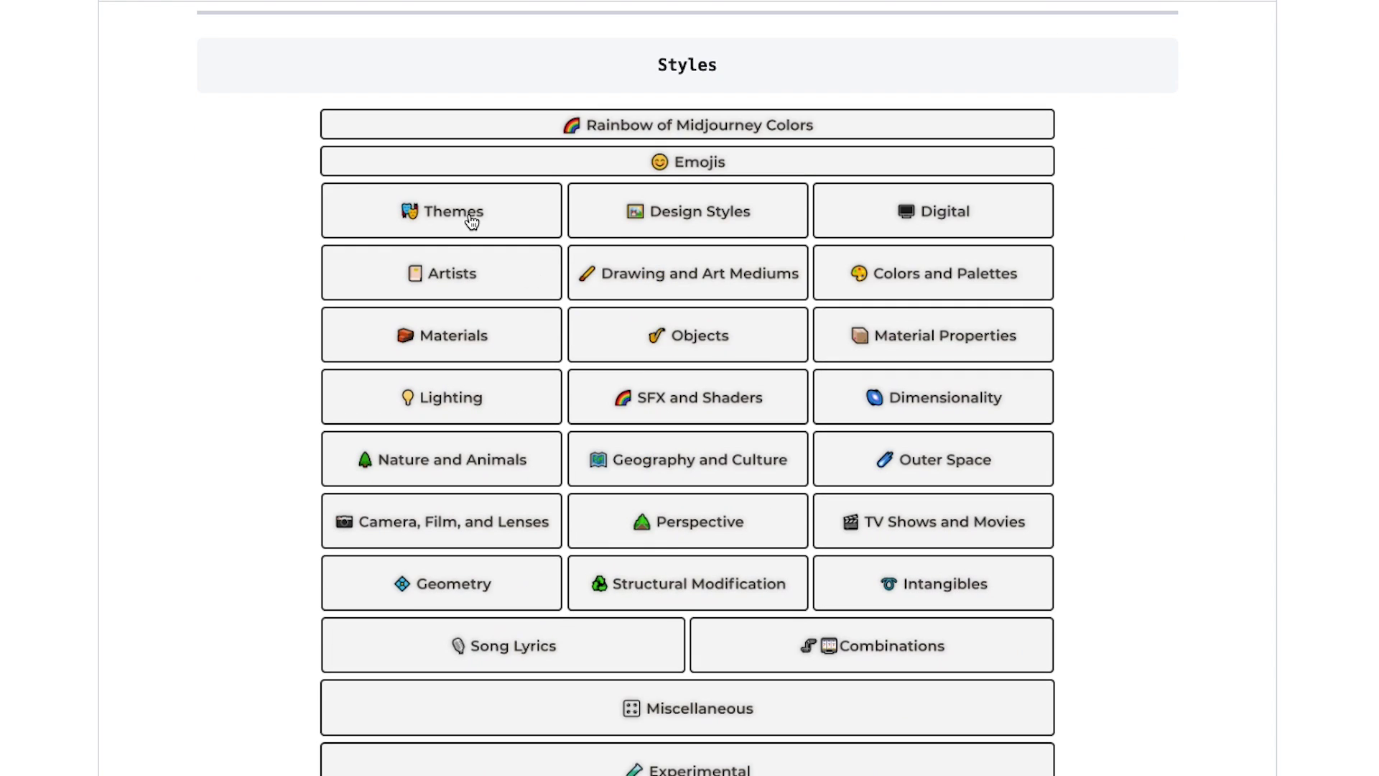
click(472, 213)
scroll(1247, 618, down, 6)
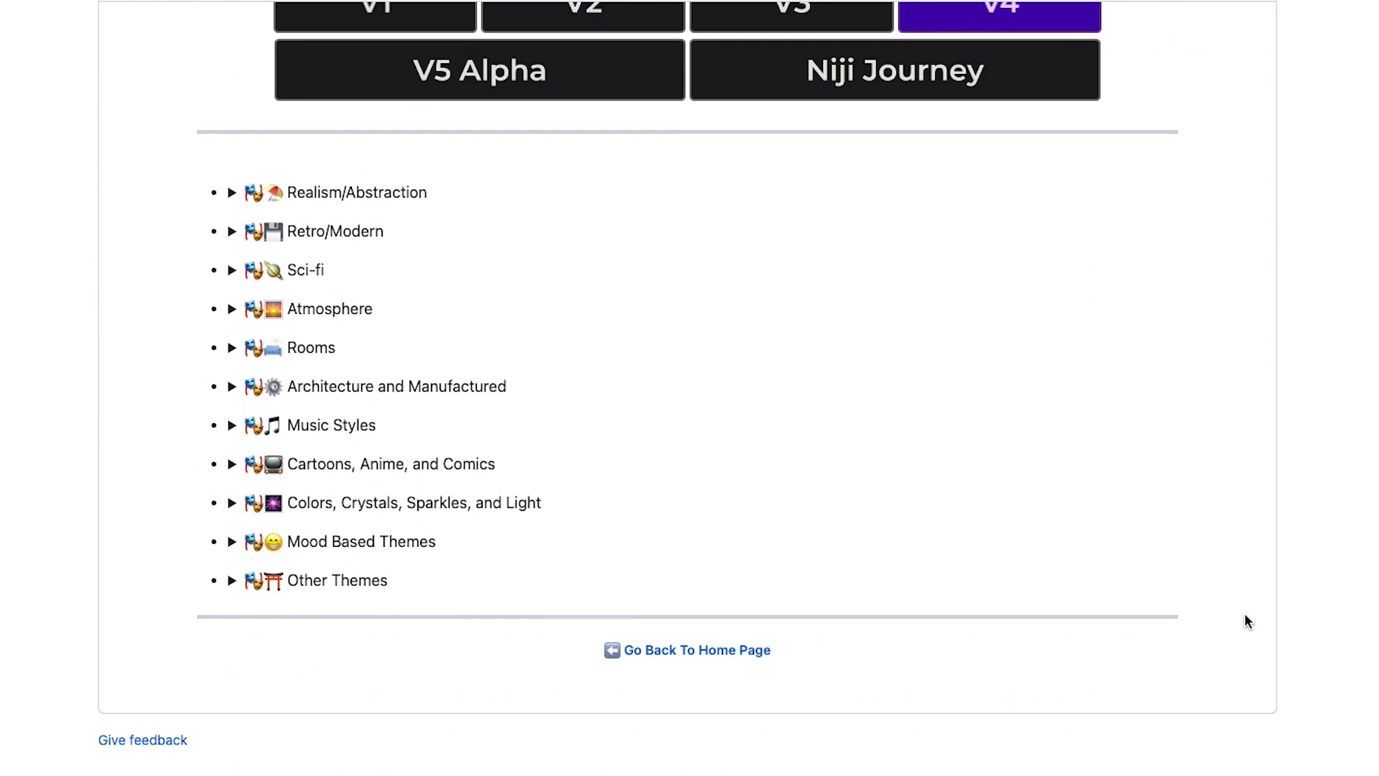
click(232, 194)
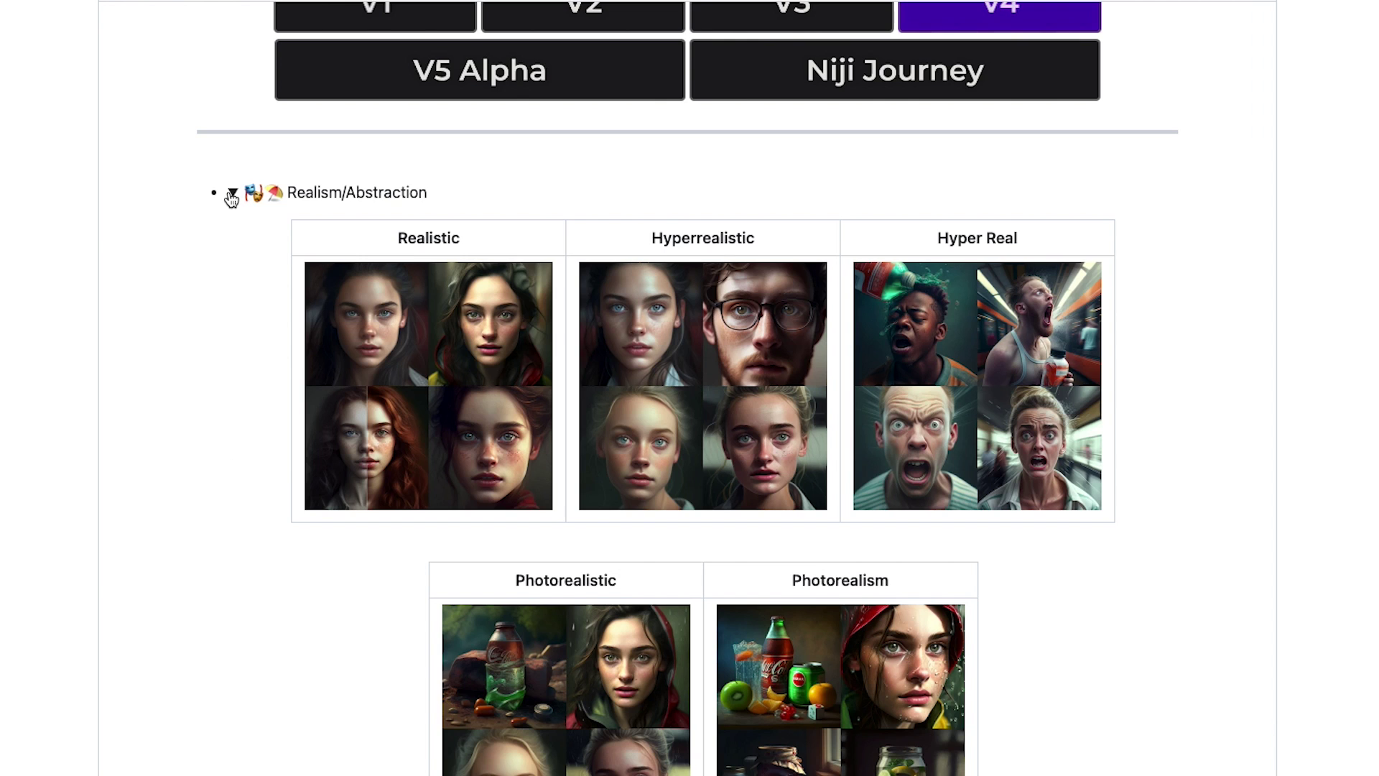
- Scroll to Comparison Pages and open the Chaos/Stylize comparison with the Galaxy/Vaporwave grid
scroll(251, 370, down, 4)
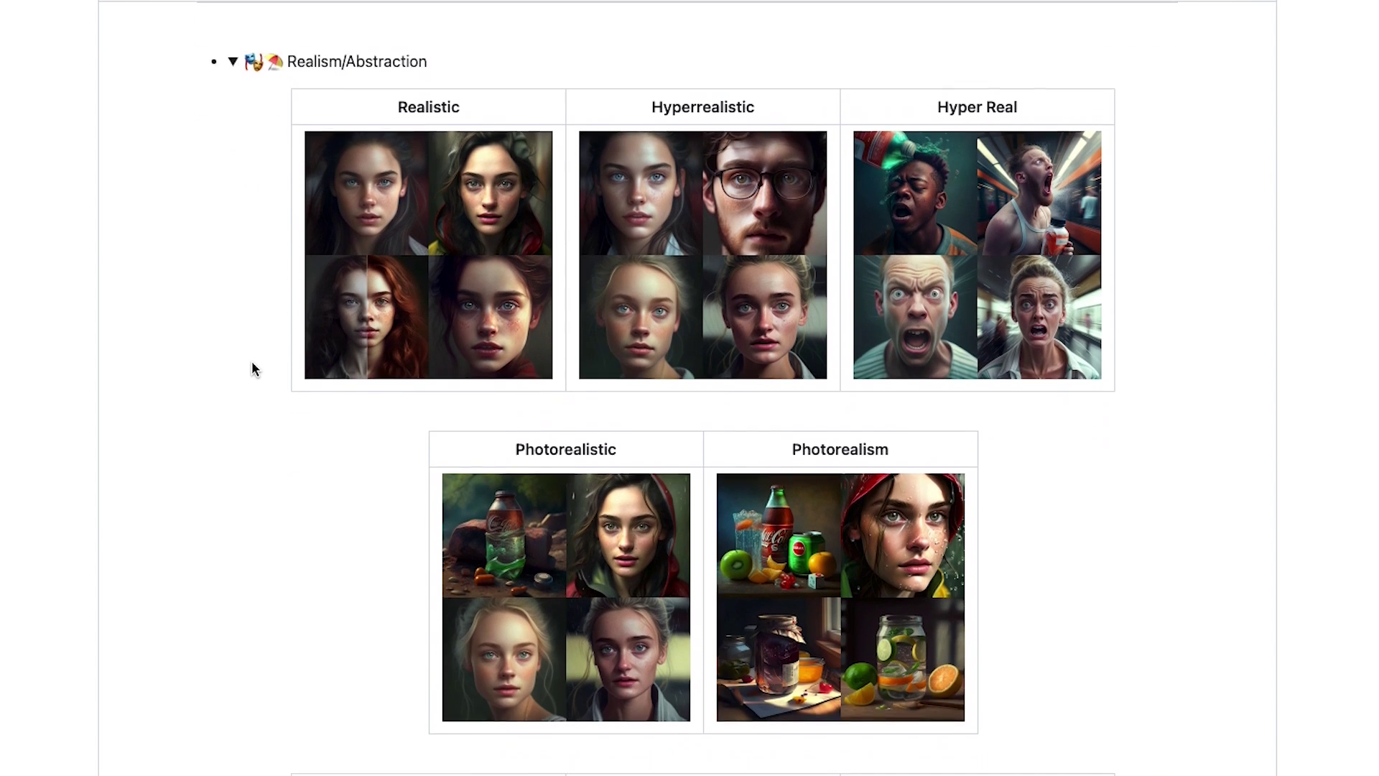
scroll(252, 365, down, 4)
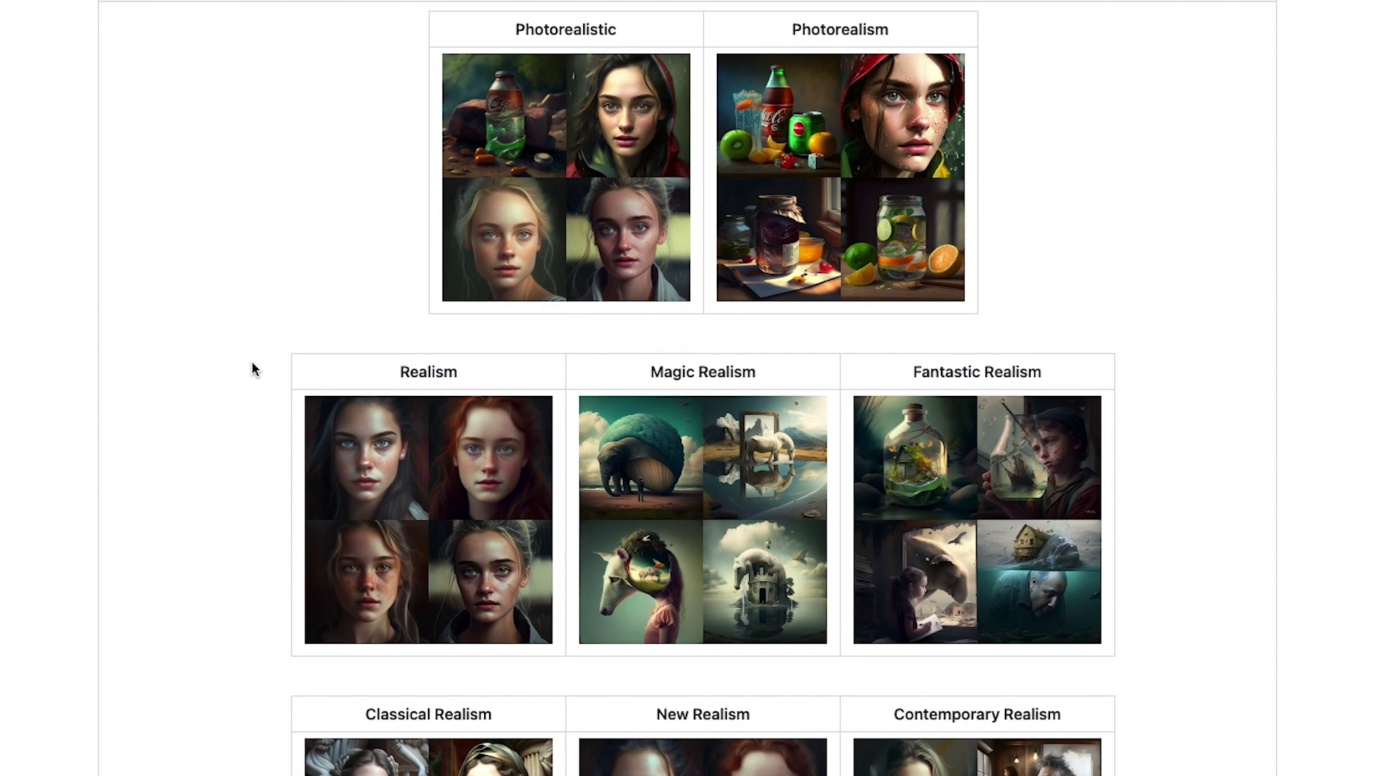
scroll(253, 365, down, 5)
scroll(252, 370, down, 4)
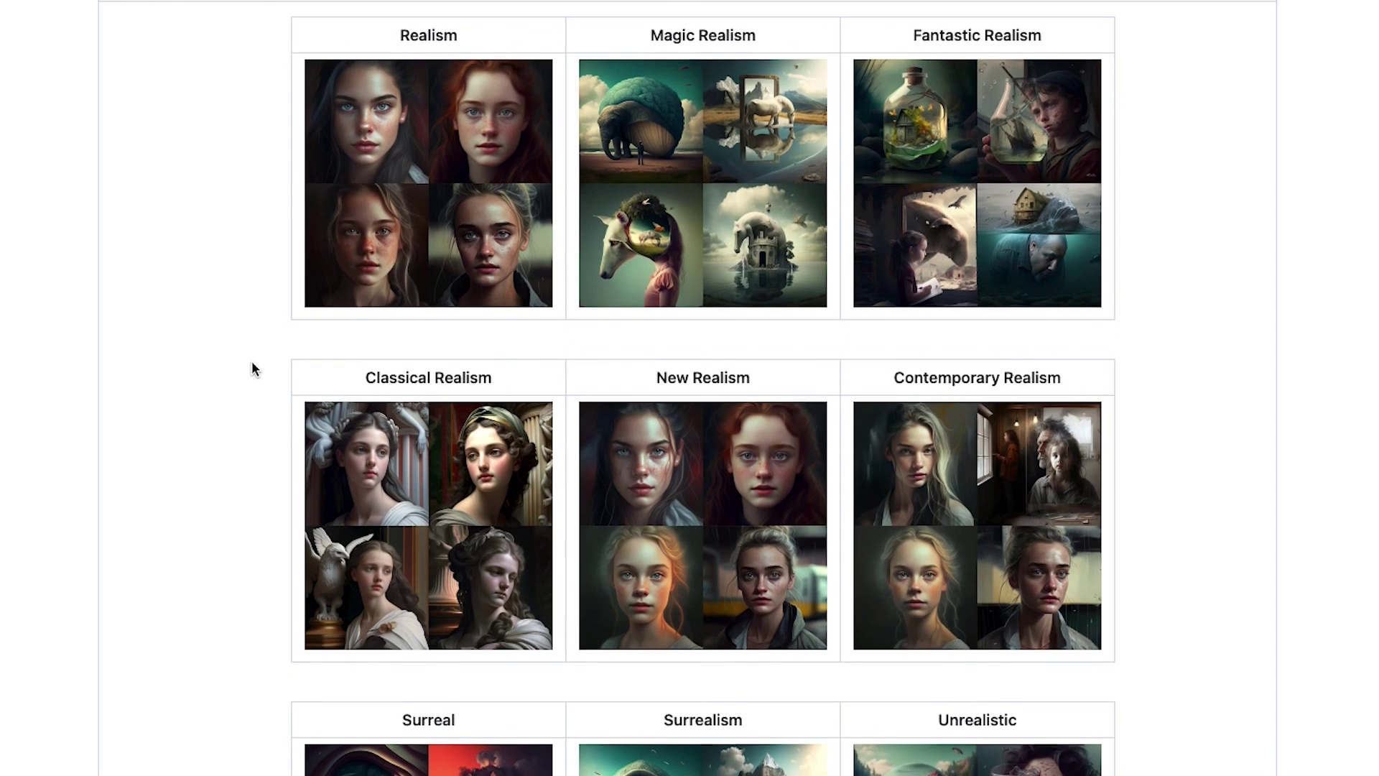
scroll(253, 368, down, 1)
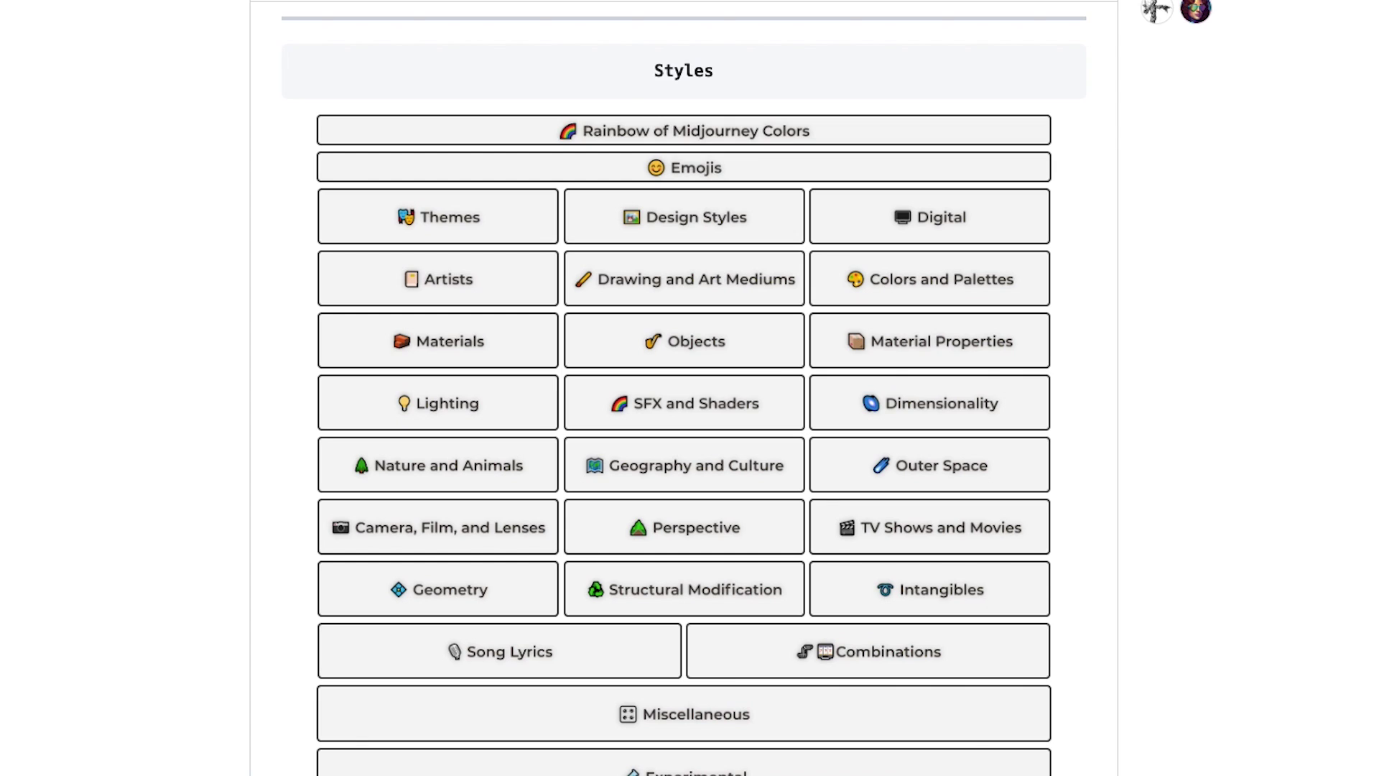
scroll(683, 388, down, 12)
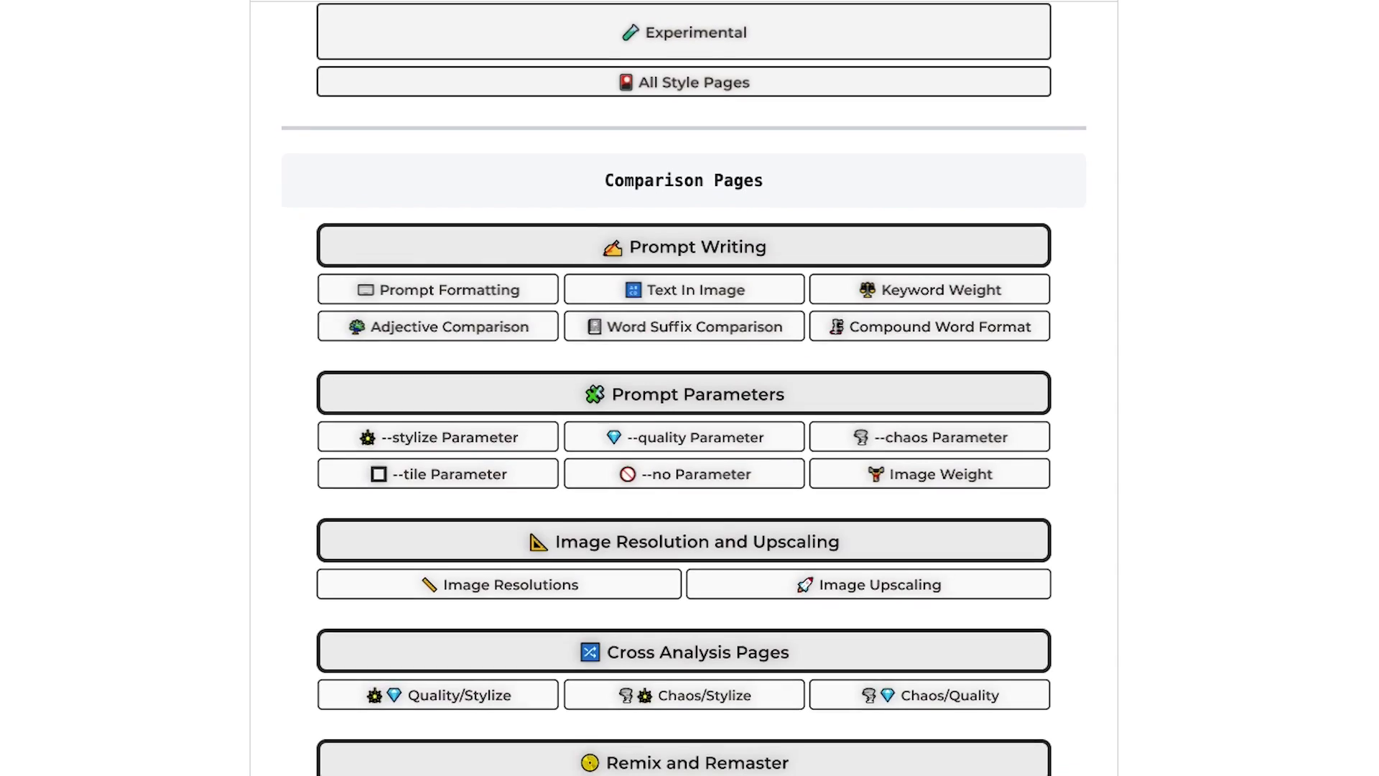
scroll(694, 369, down, 1)
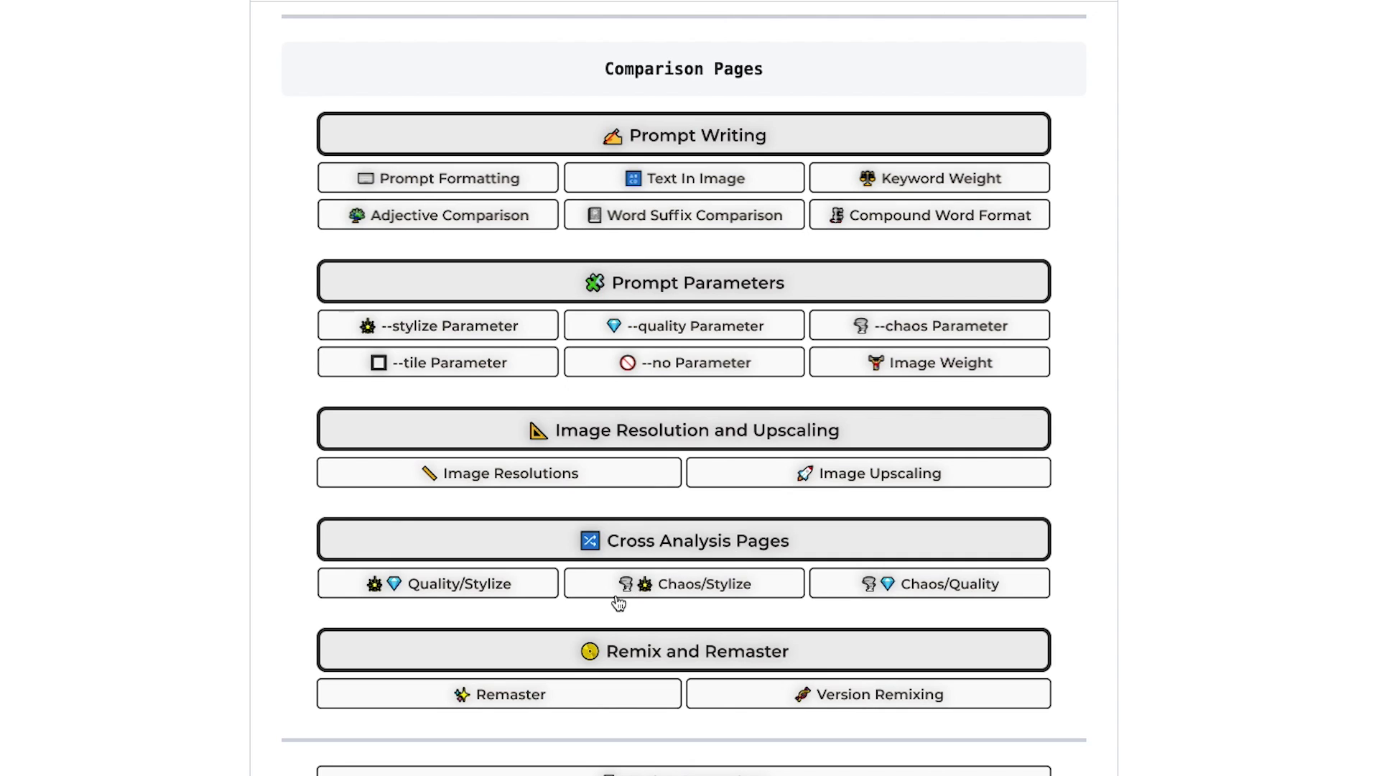
click(680, 585)
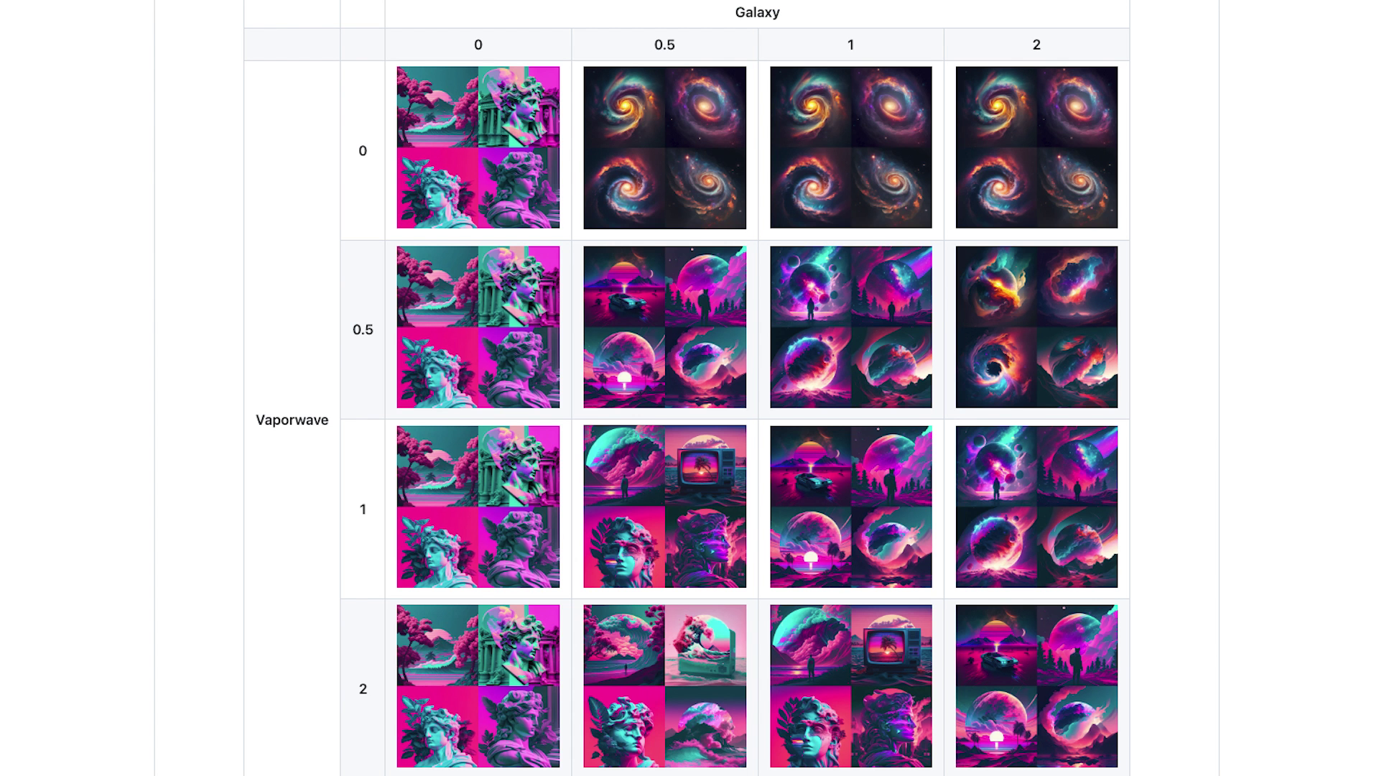